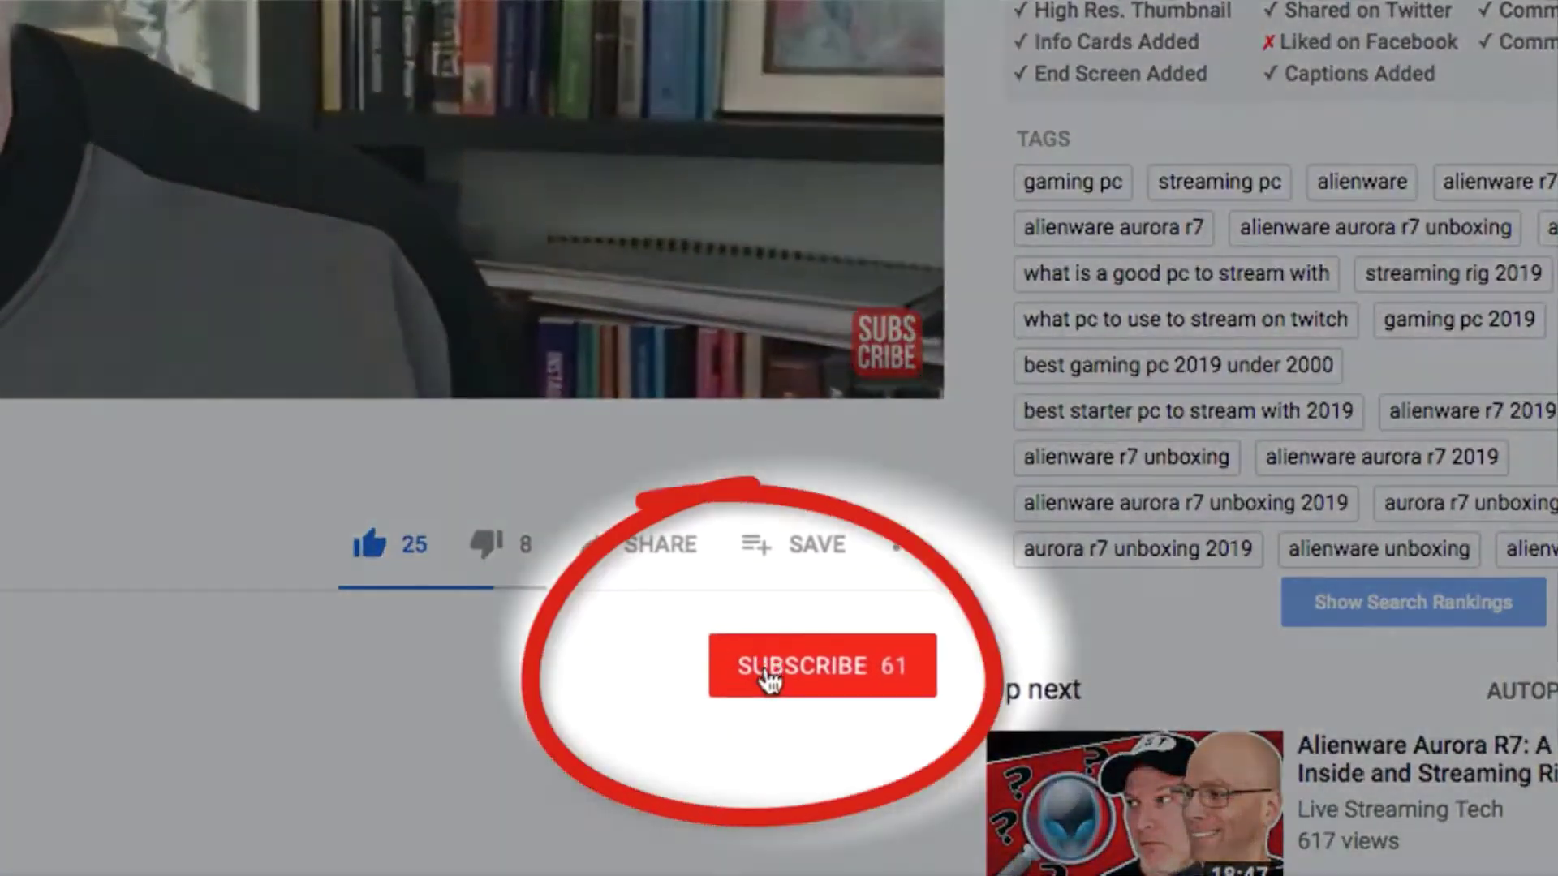
# - Subscribe to the Alienware Aurora video's channel, bringing it to 62 subscribers
pyautogui.click(765, 674)
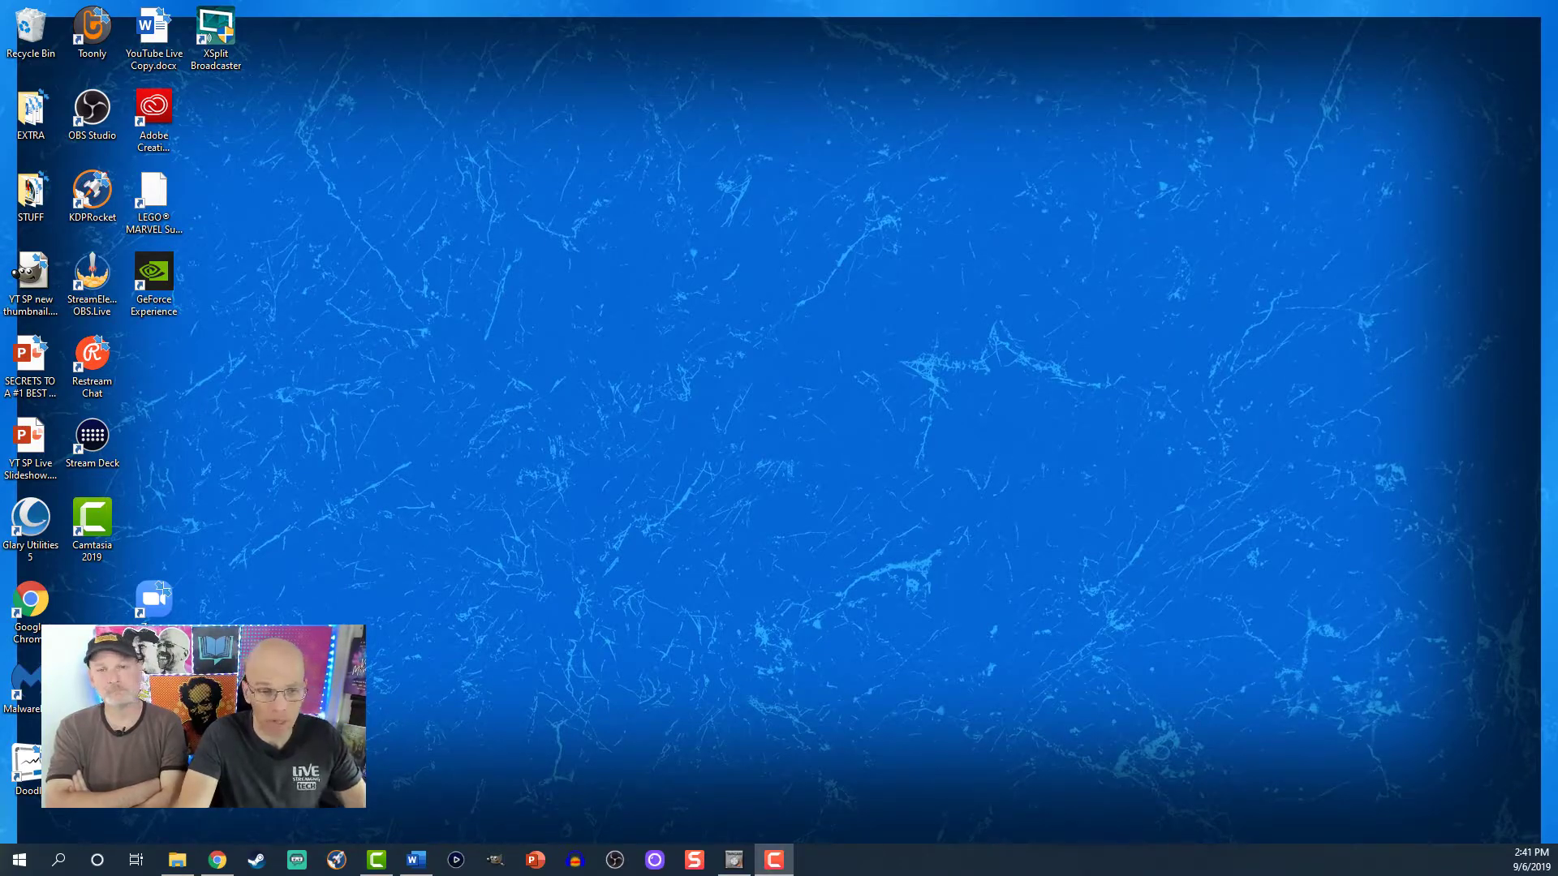
# - Launch GIMP and drag mad panda.png from the IMAGES folder into it
pyautogui.click(484, 859)
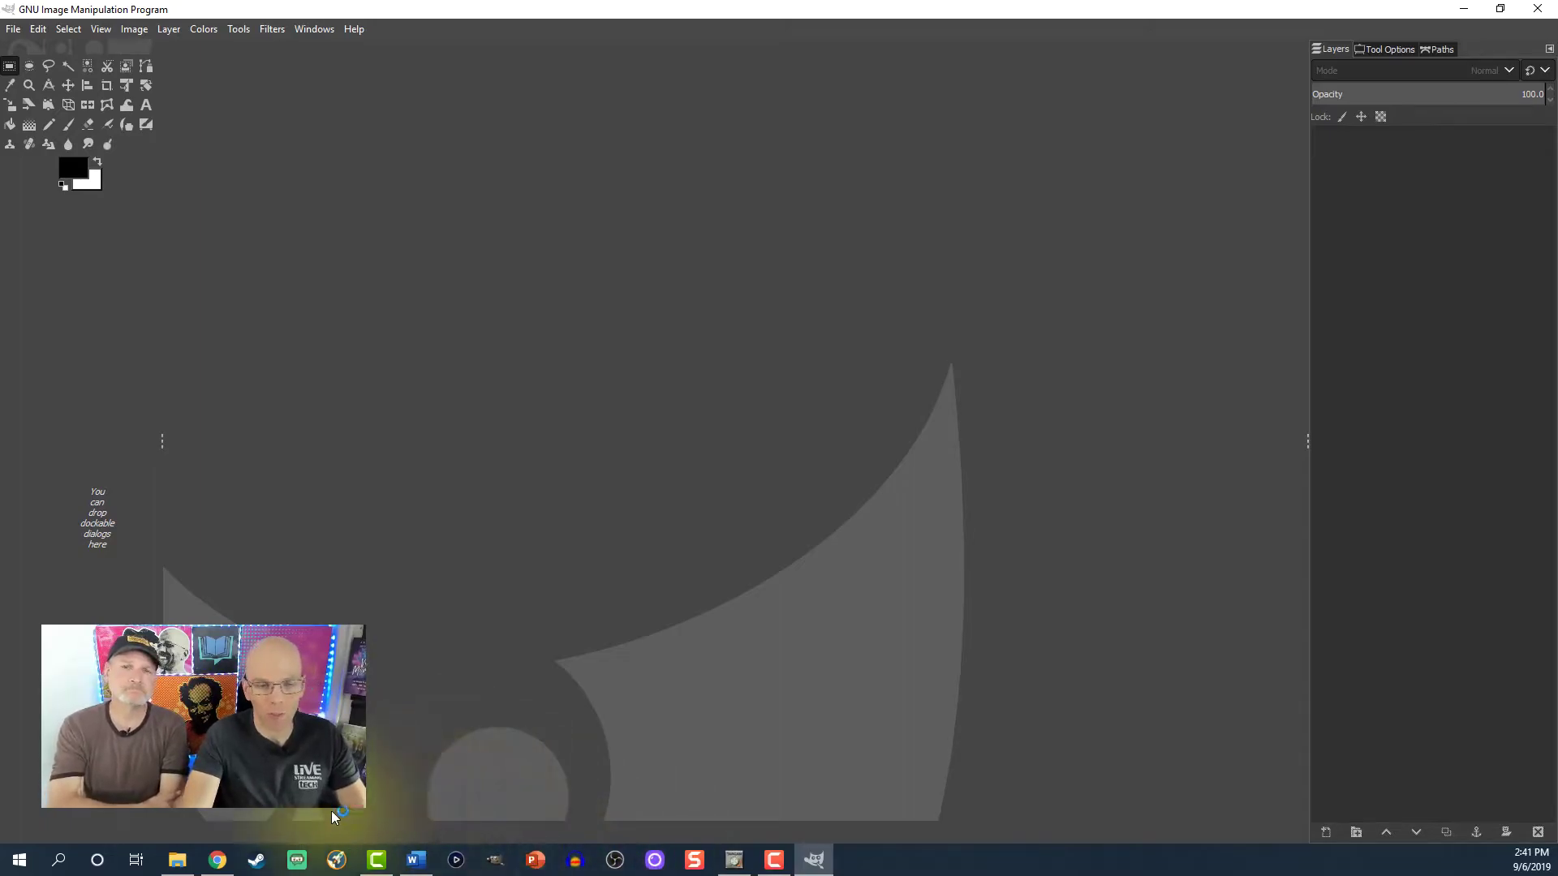
pyautogui.click(179, 860)
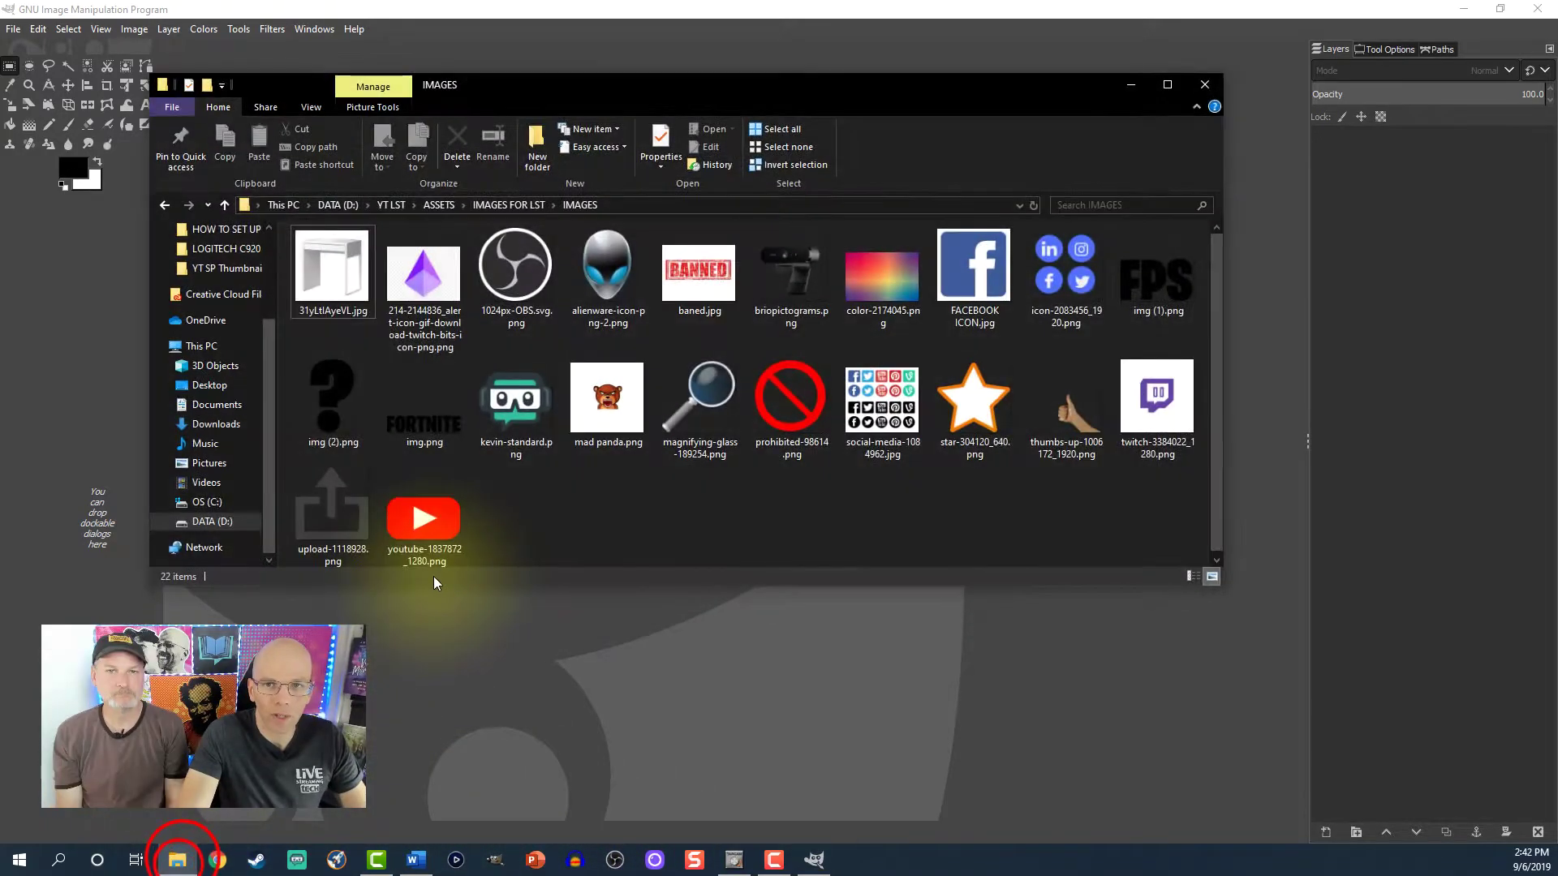
pyautogui.moveTo(606, 398); pyautogui.dragTo(629, 712)
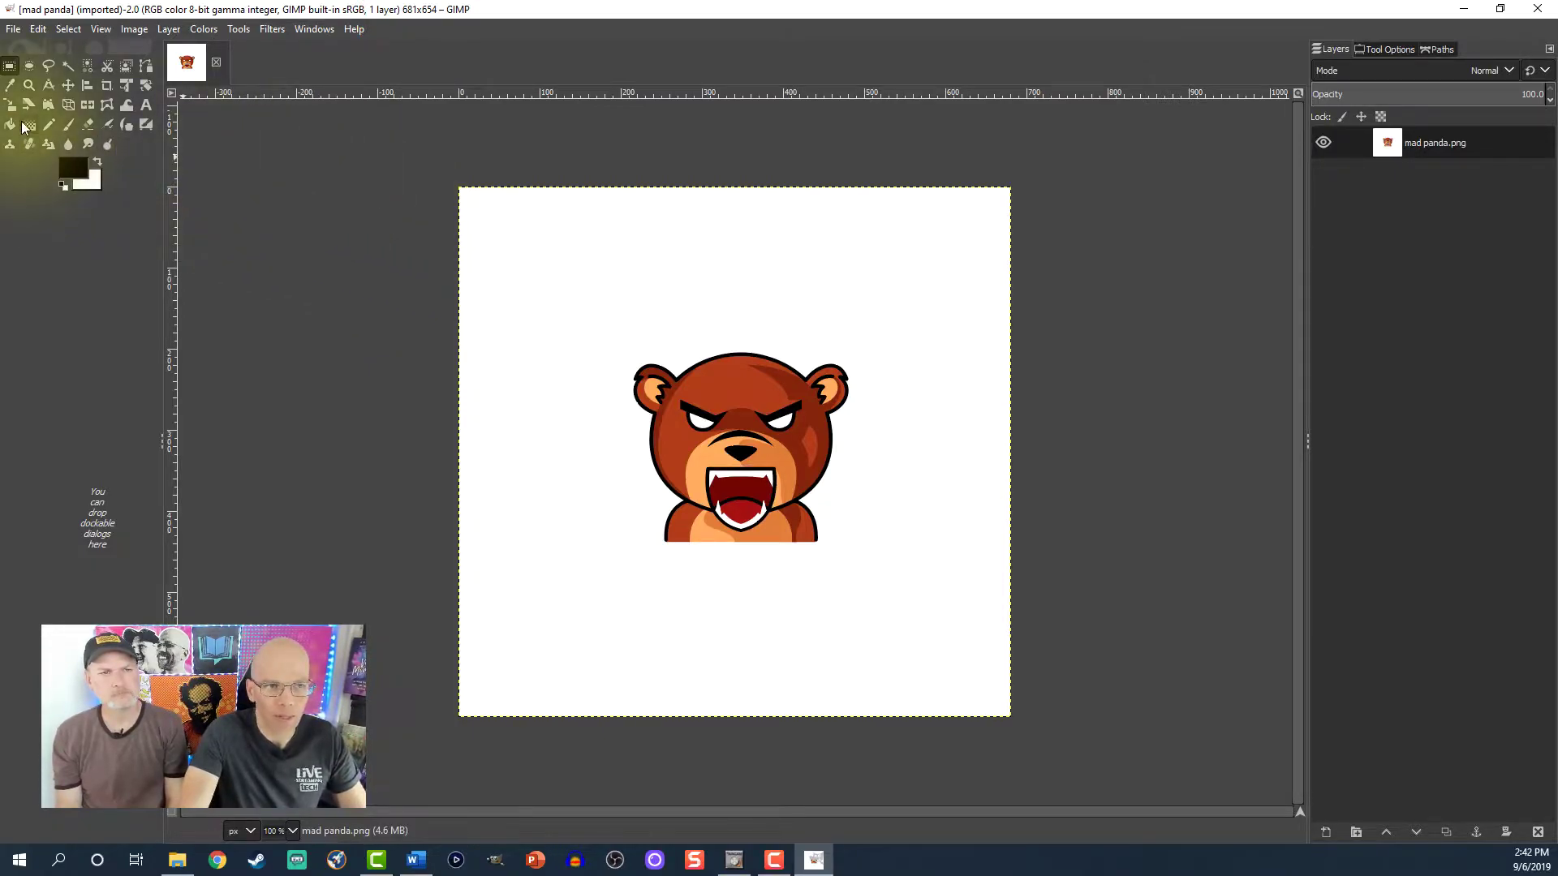
# - Add a new empty layer and fuzzy-select the white background on the mad panda.png layer
pyautogui.click(68, 68)
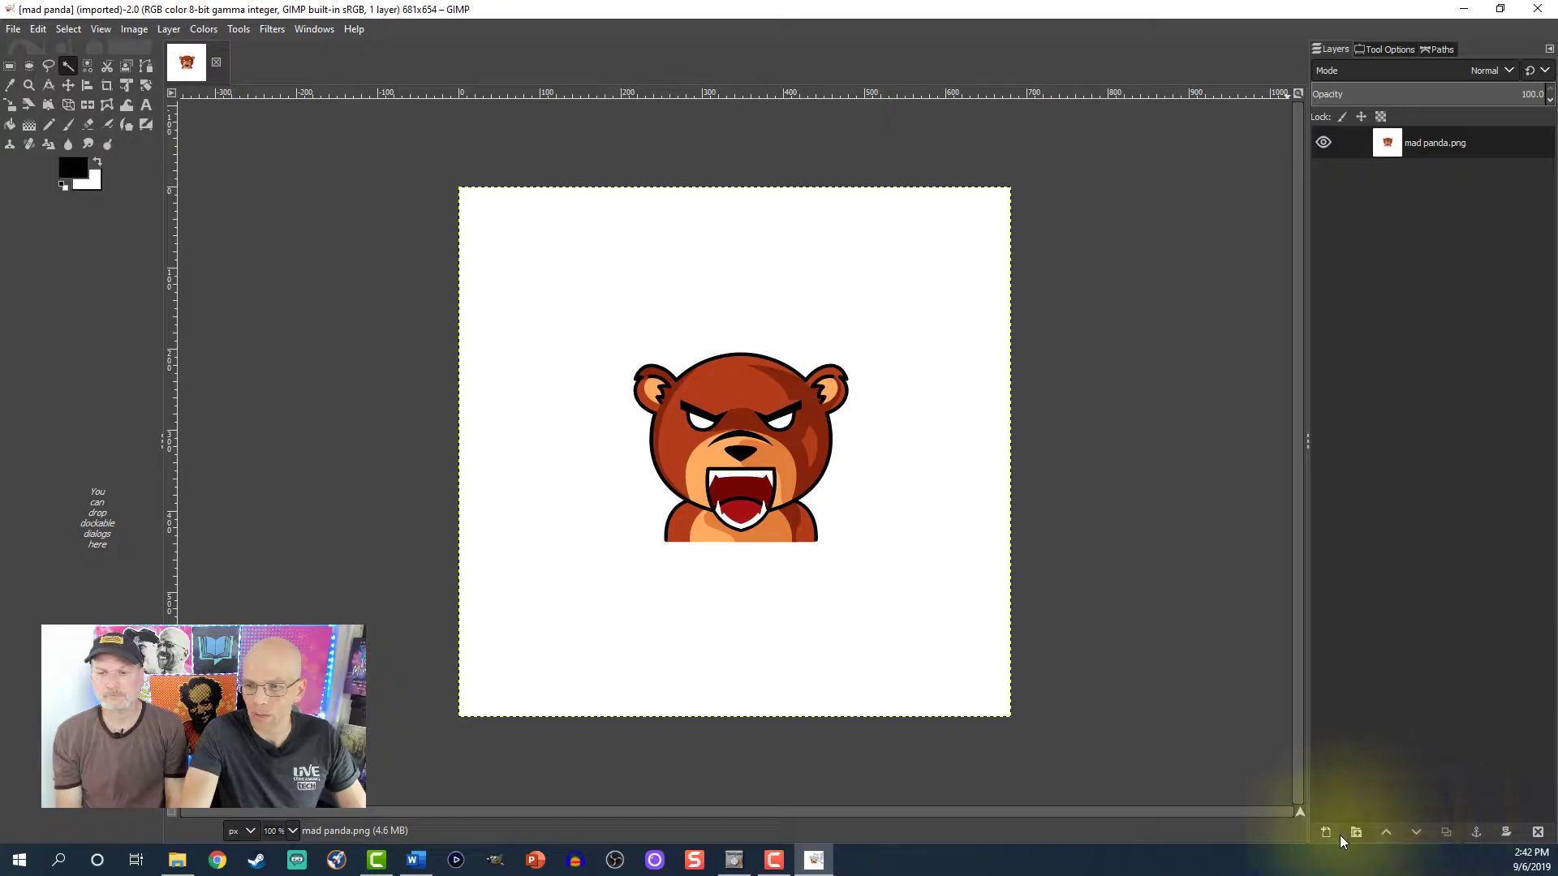
pyautogui.click(1329, 833)
pyautogui.click(1428, 810)
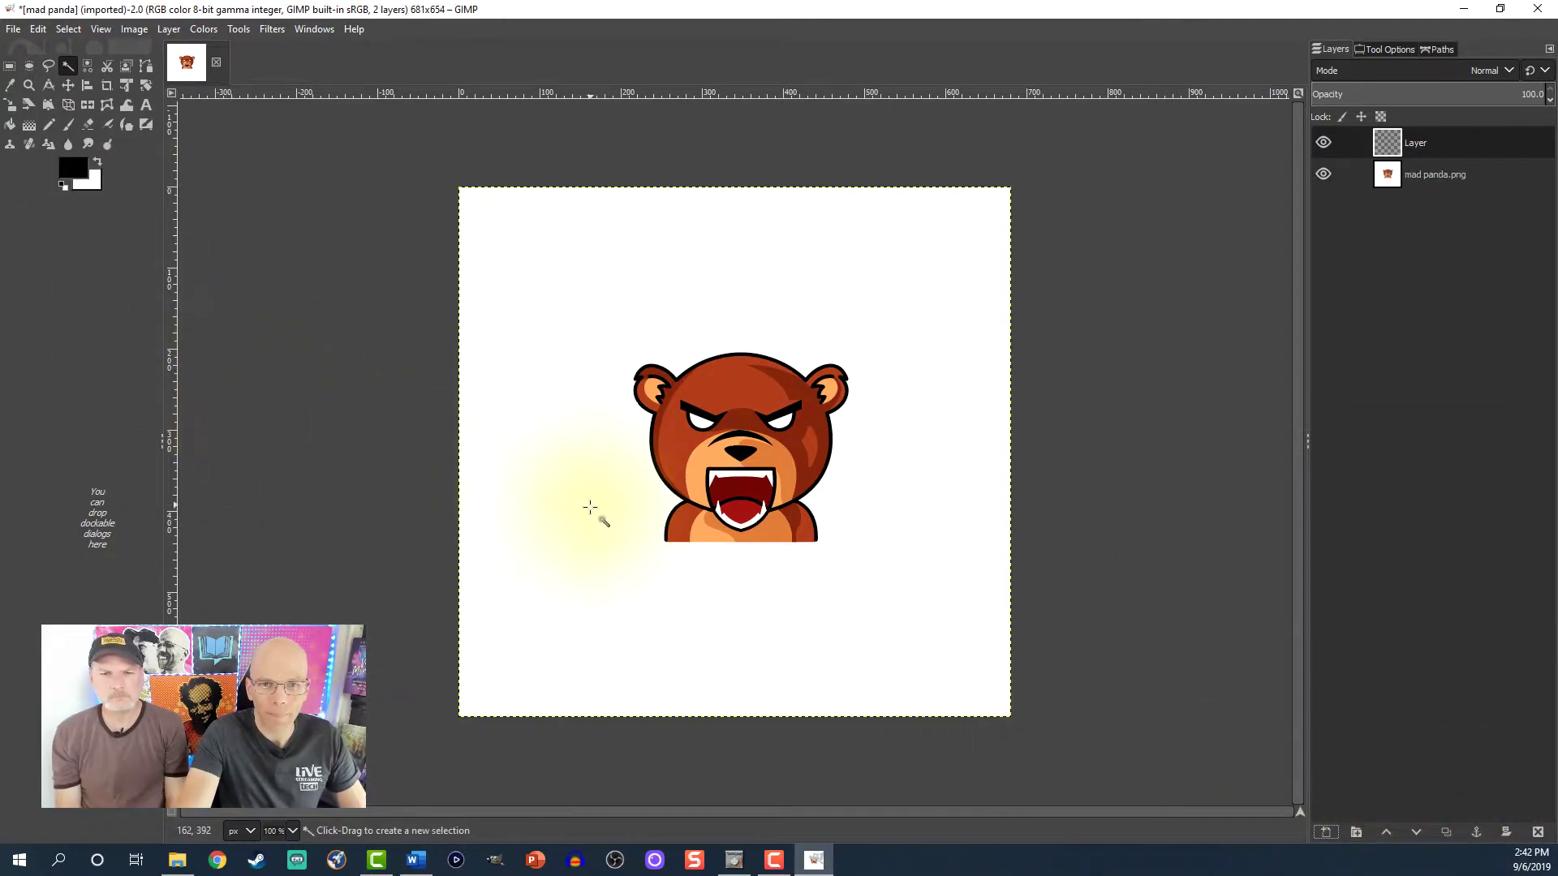
pyautogui.click(1386, 172)
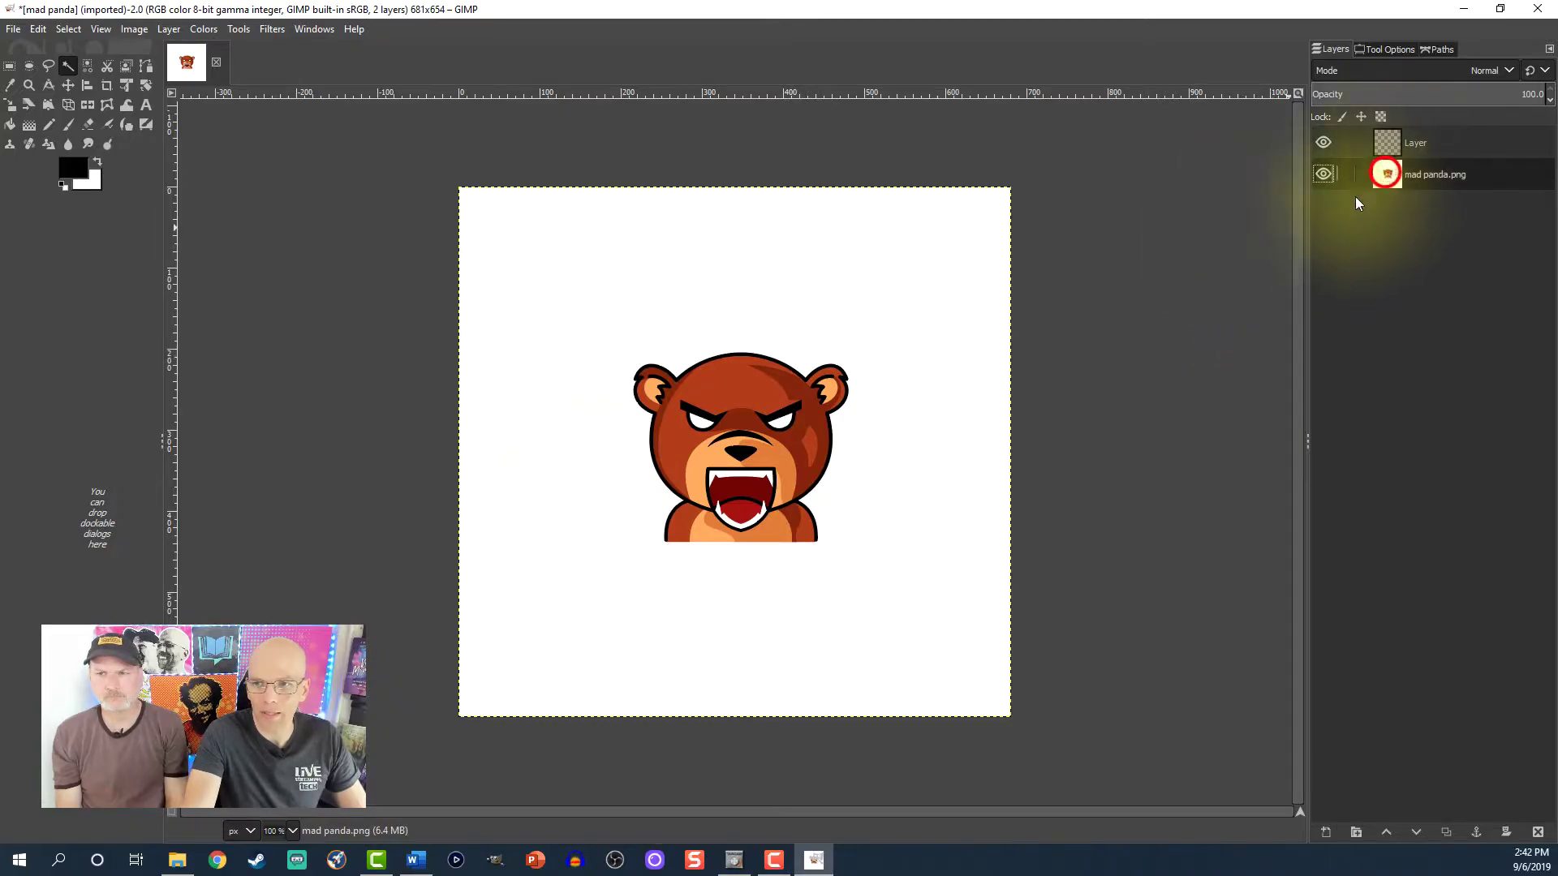
pyautogui.click(924, 459)
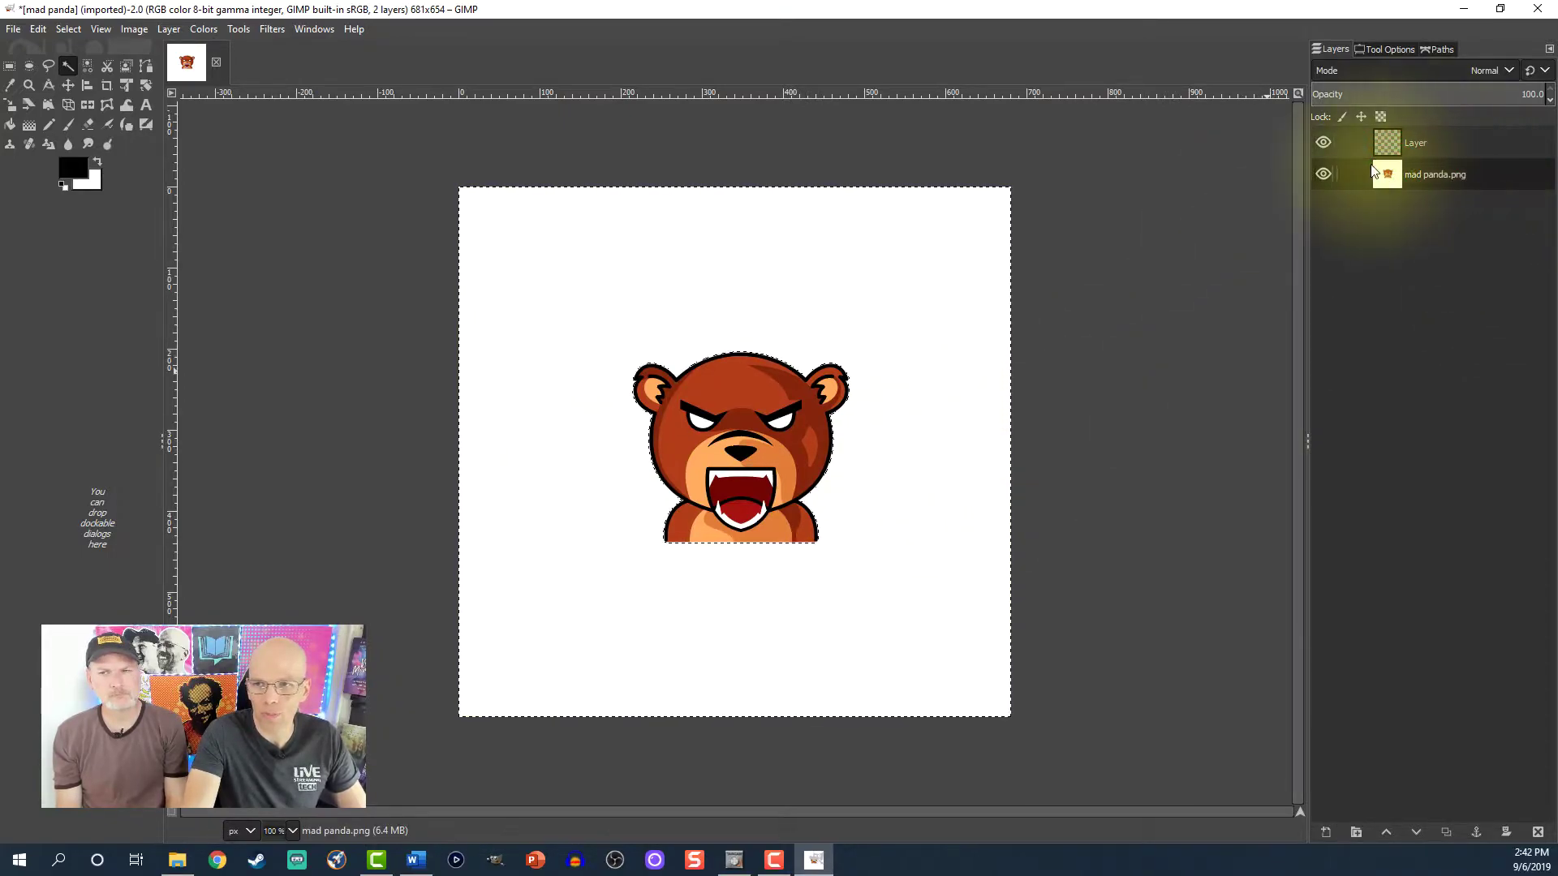
pyautogui.click(1384, 145)
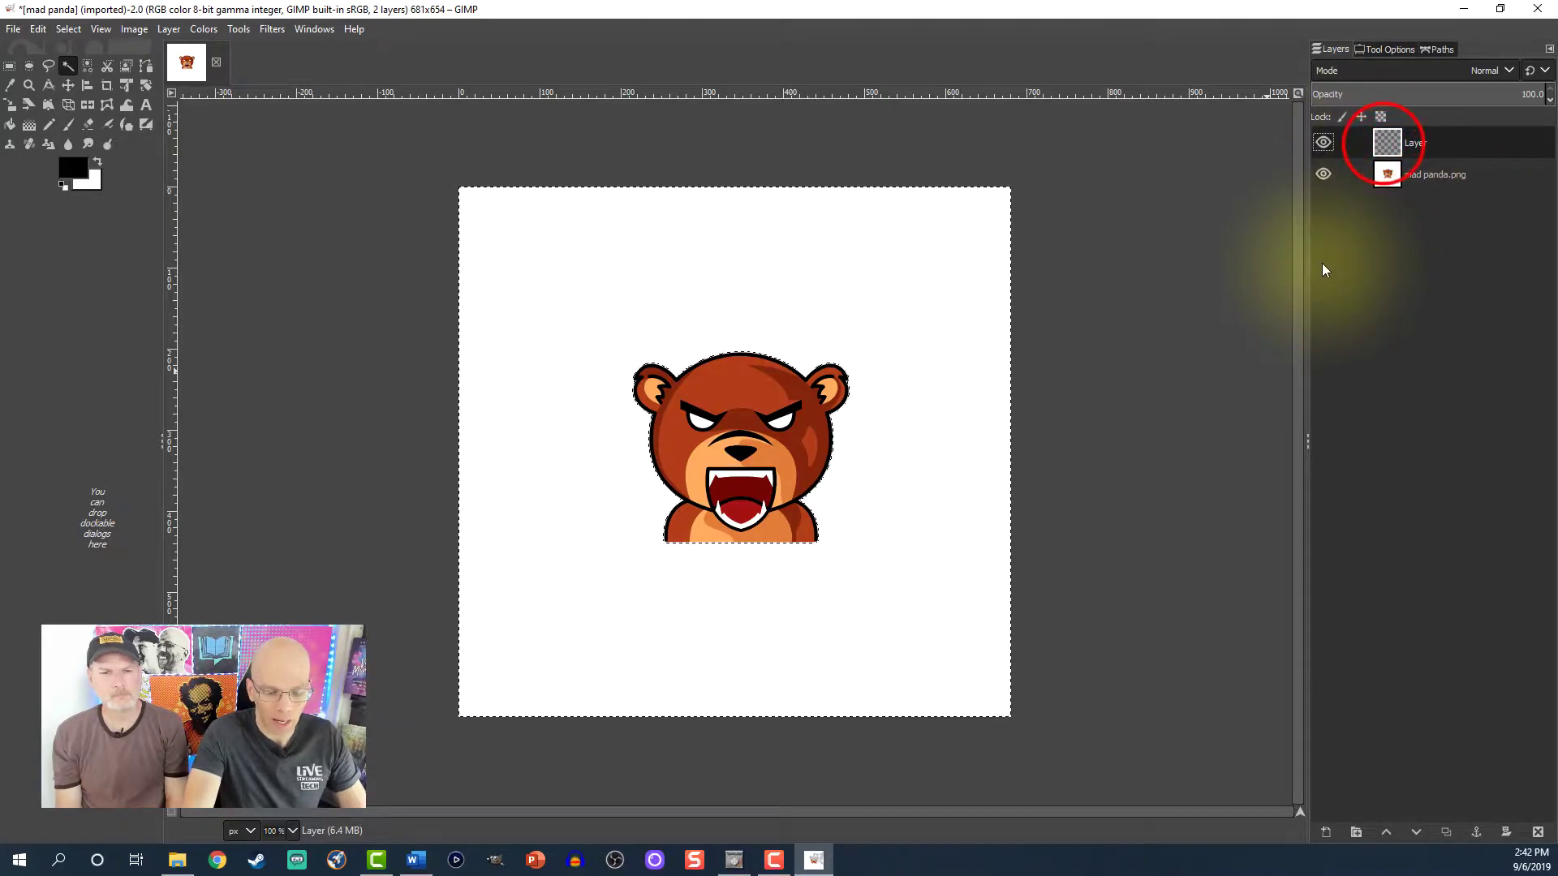
# - On the new layer, fill the background black and the inverted bear area white, then deselect
pyautogui.click(63, 185)
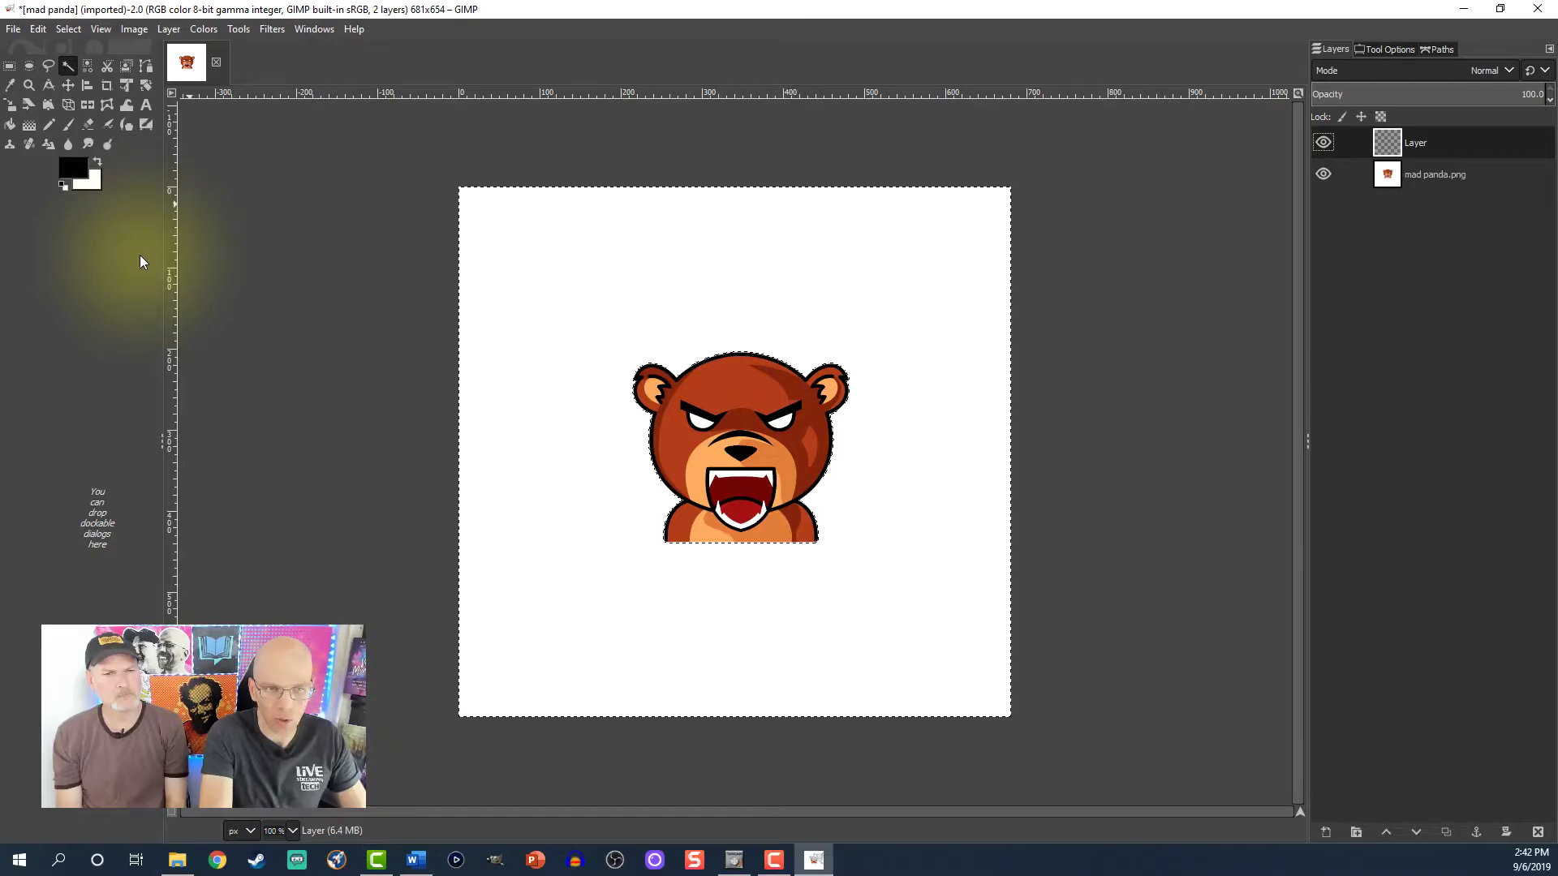
pyautogui.hotkey('ctrl', ',')
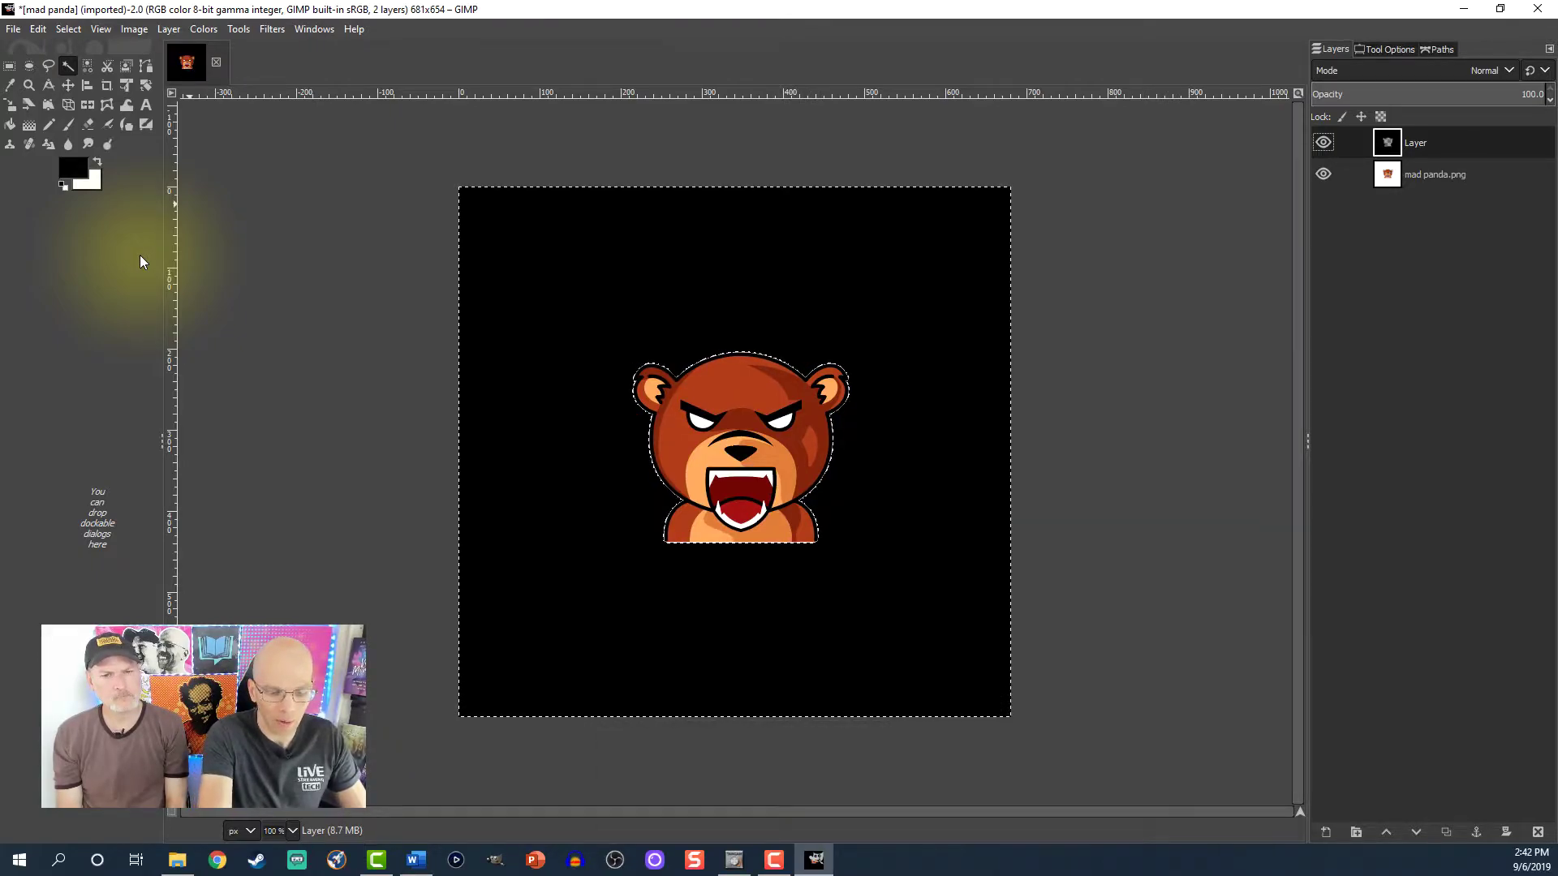
pyautogui.hotkey('ctrl', 'i')
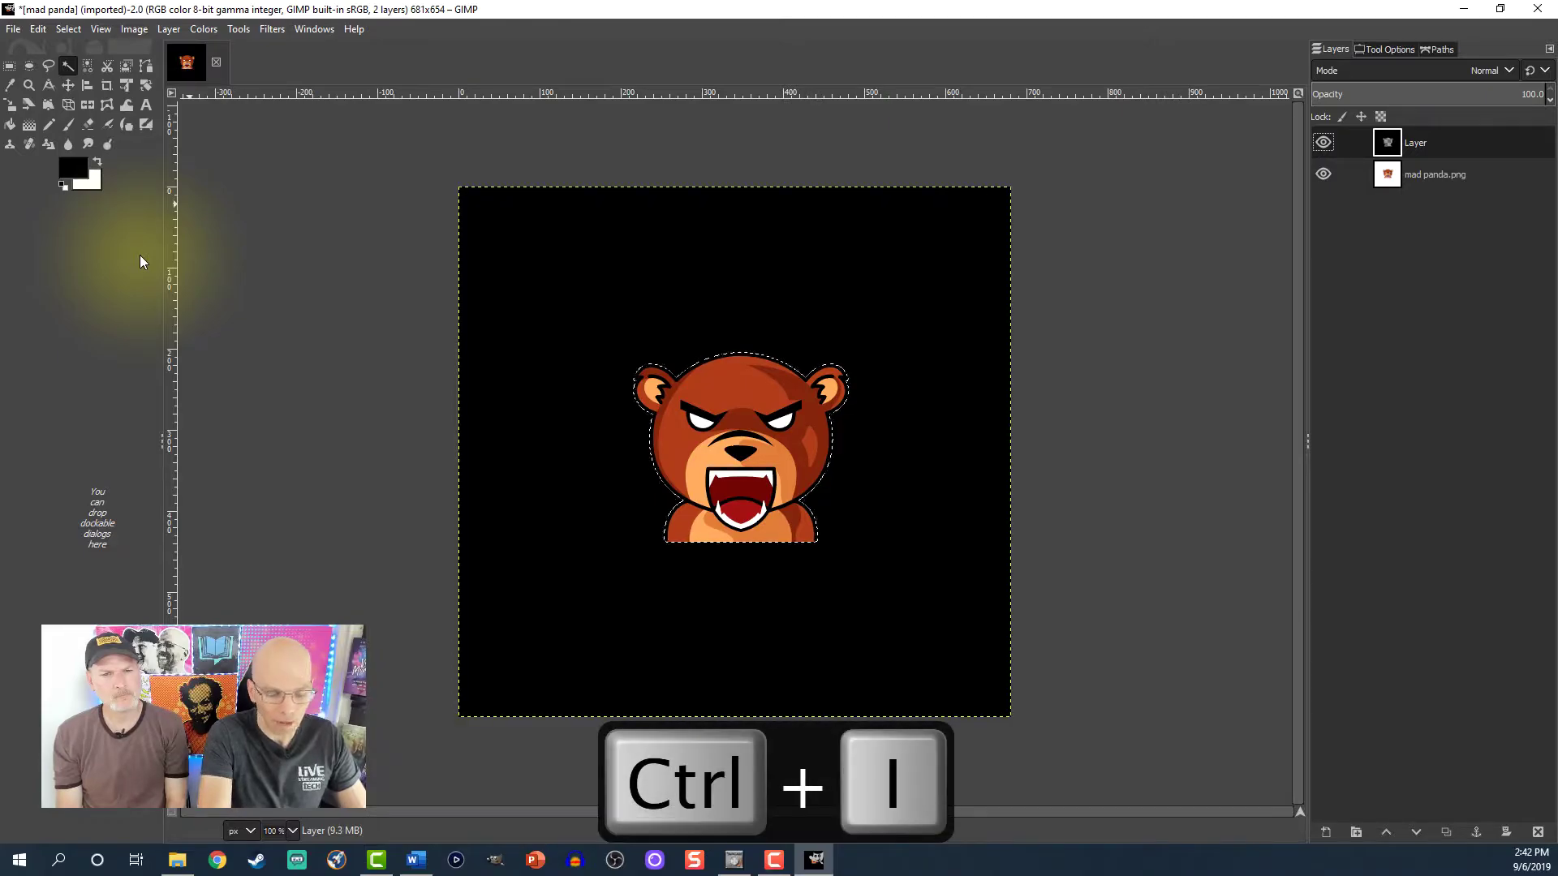
pyautogui.hotkey('ctrl', '.')
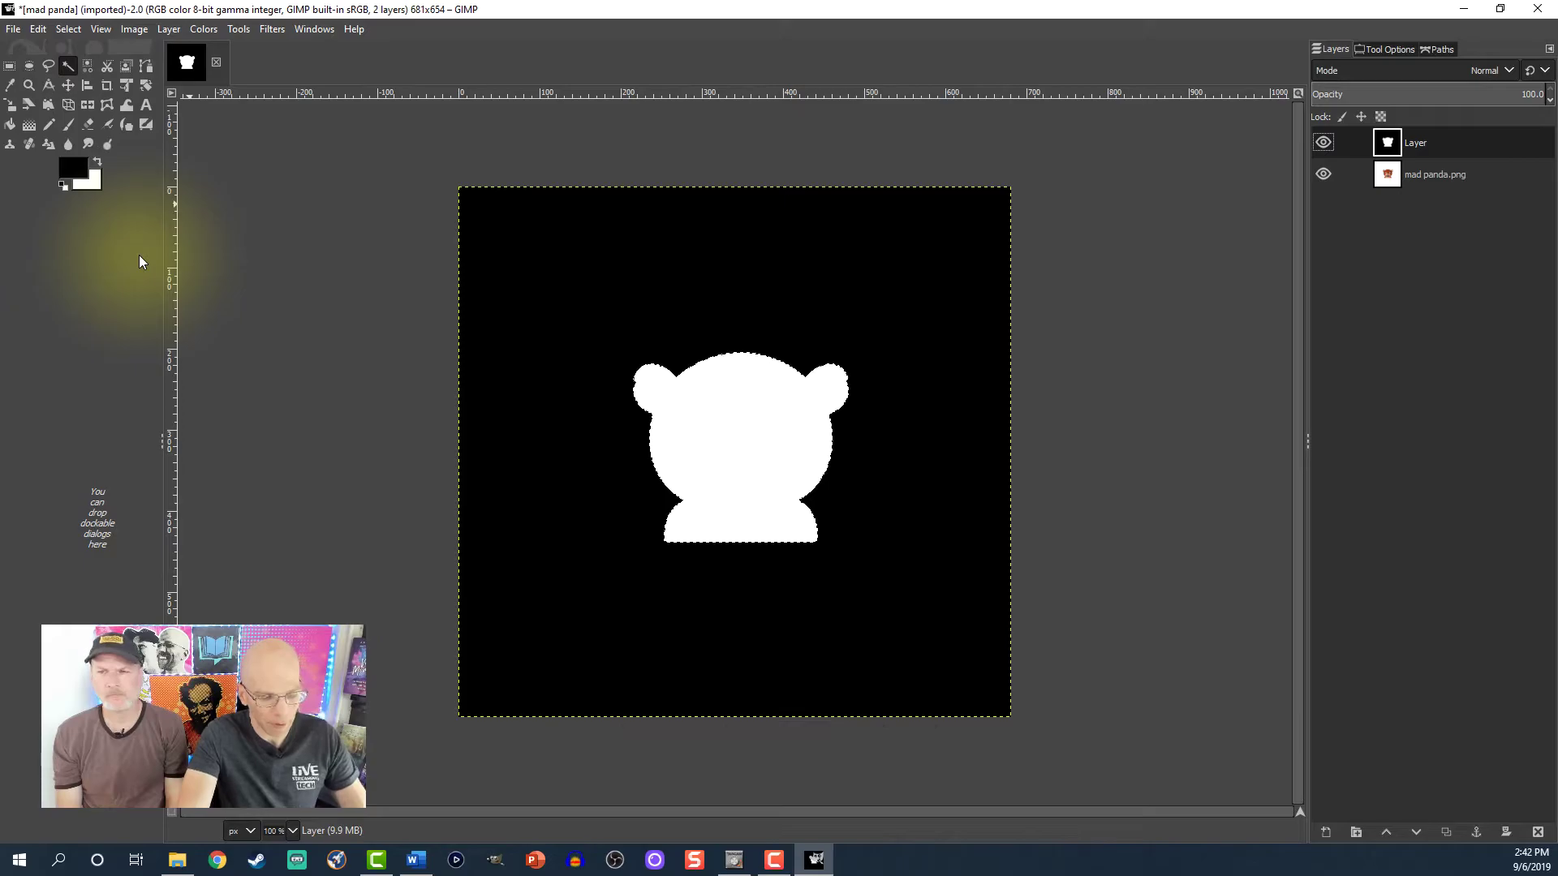
pyautogui.hotkey('ctrl', 'shift', 'a')
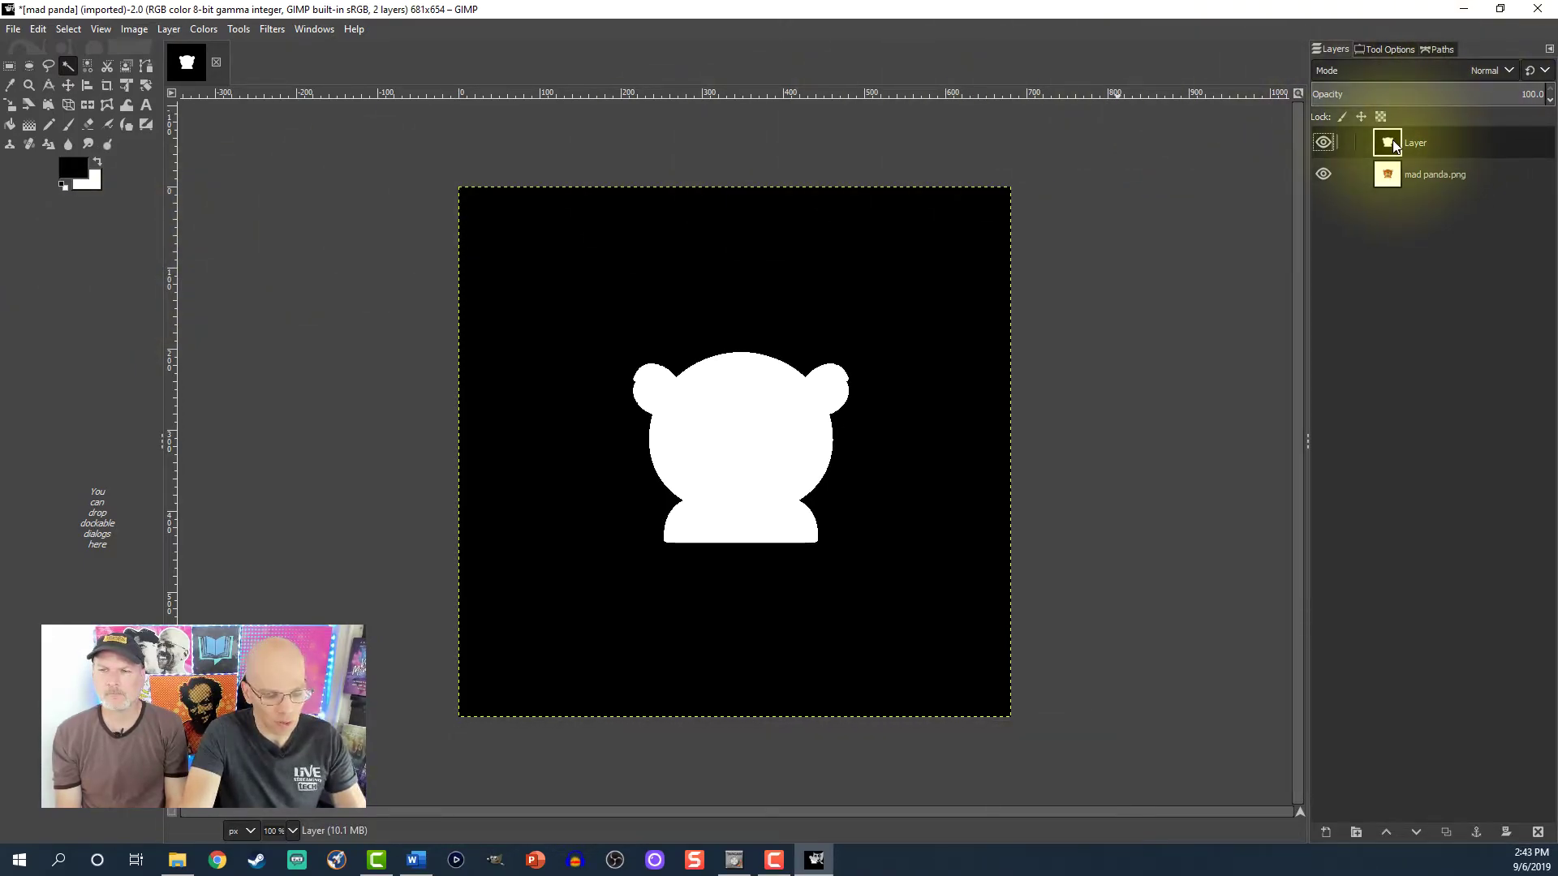
# - Copy and hide the silhouette layer, then give the bear layer a white layer mask
pyautogui.hotkey('ctrl', 'c')
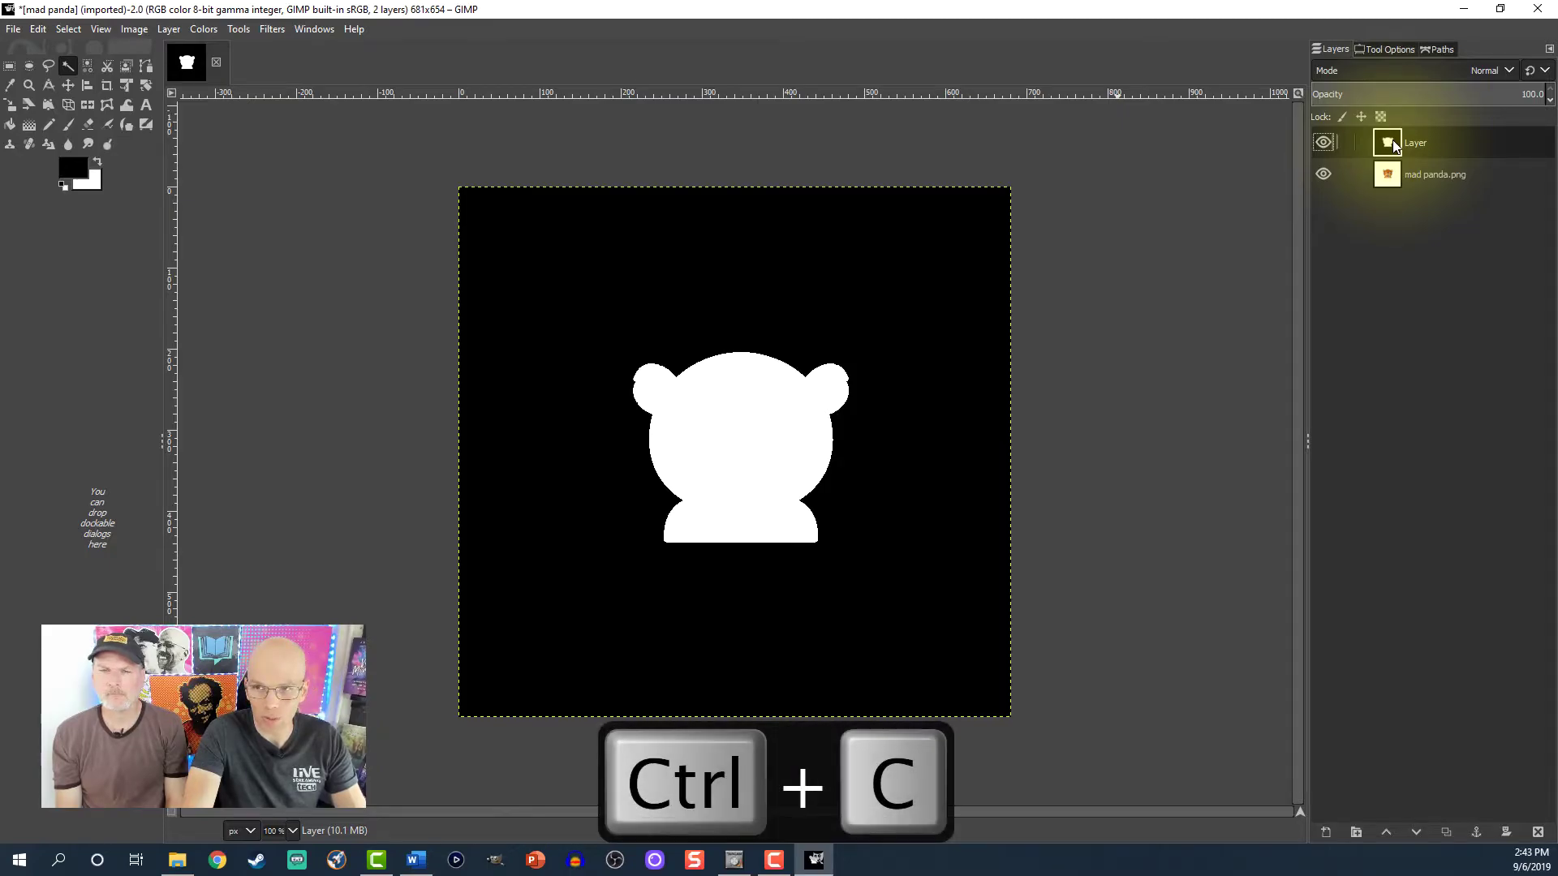
pyautogui.click(1323, 143)
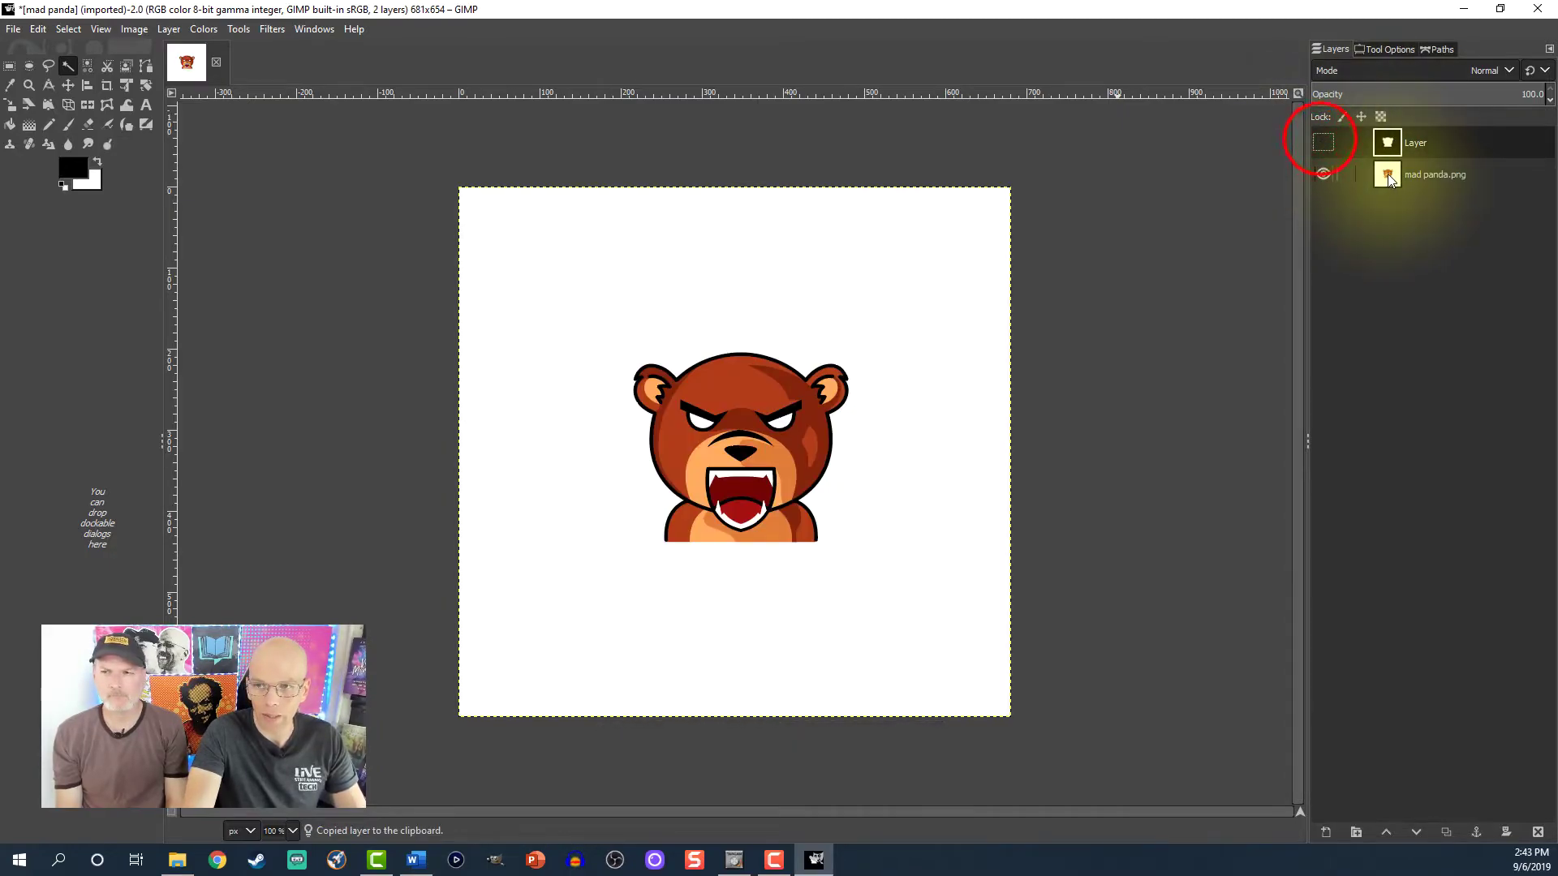
pyautogui.rightClick(1387, 173)
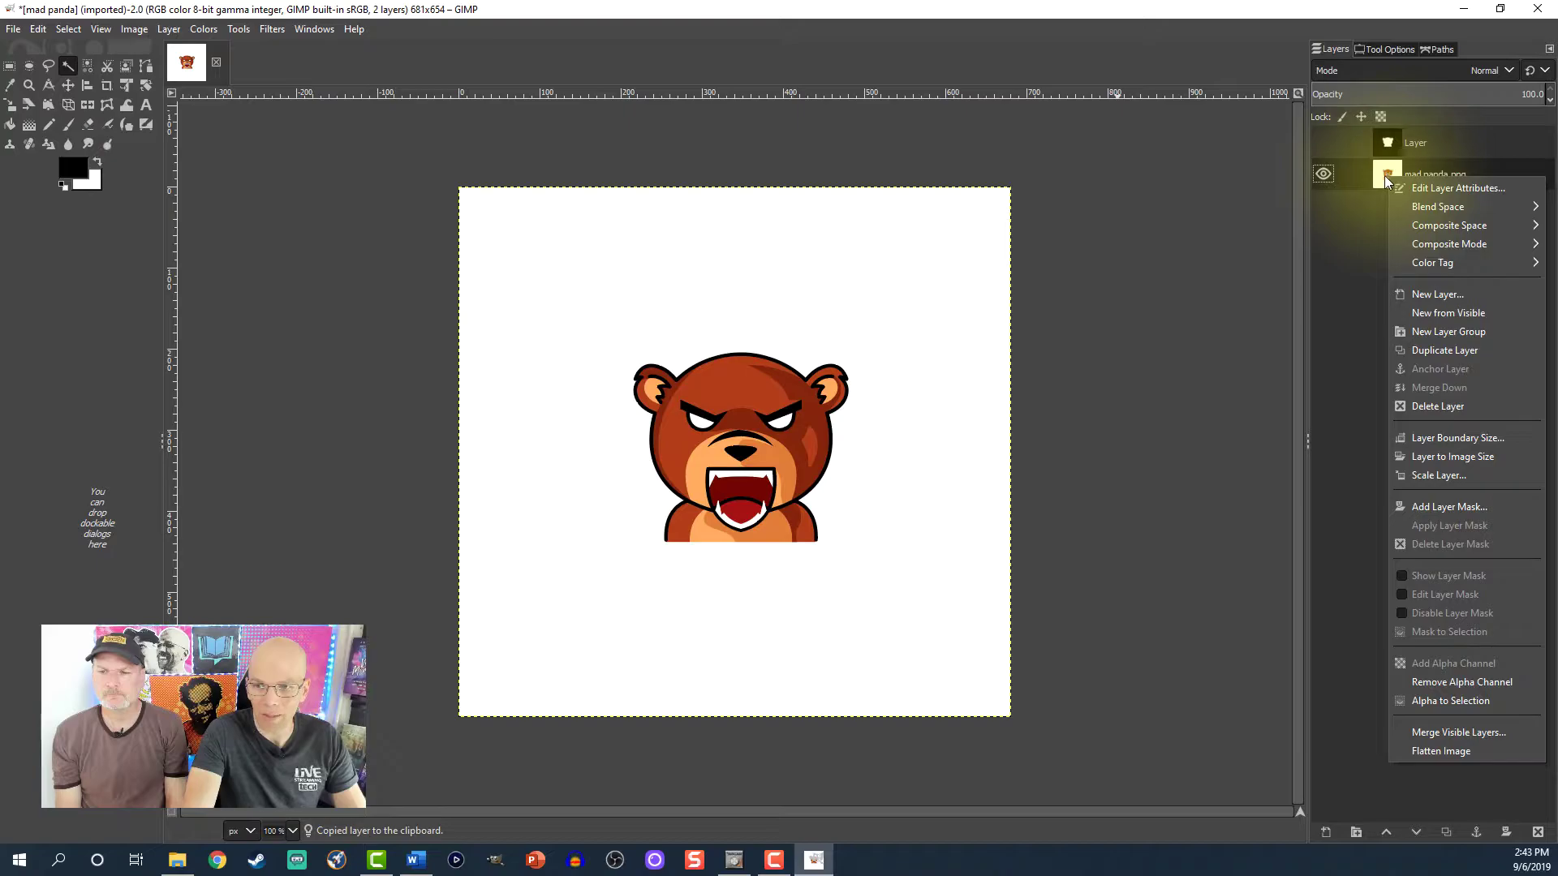
pyautogui.click(1434, 507)
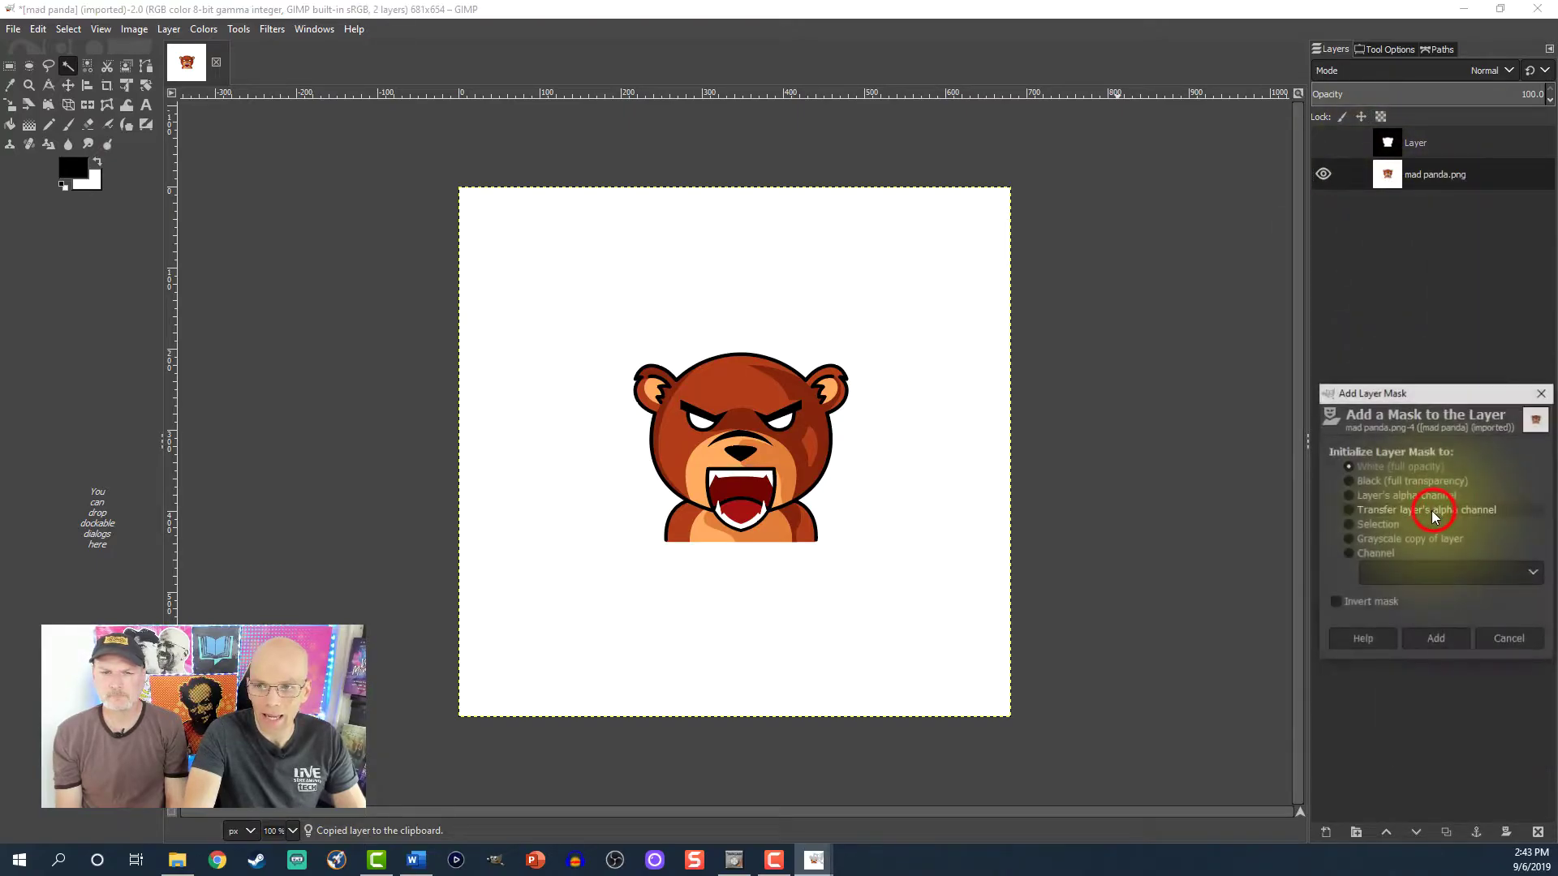
pyautogui.click(1449, 638)
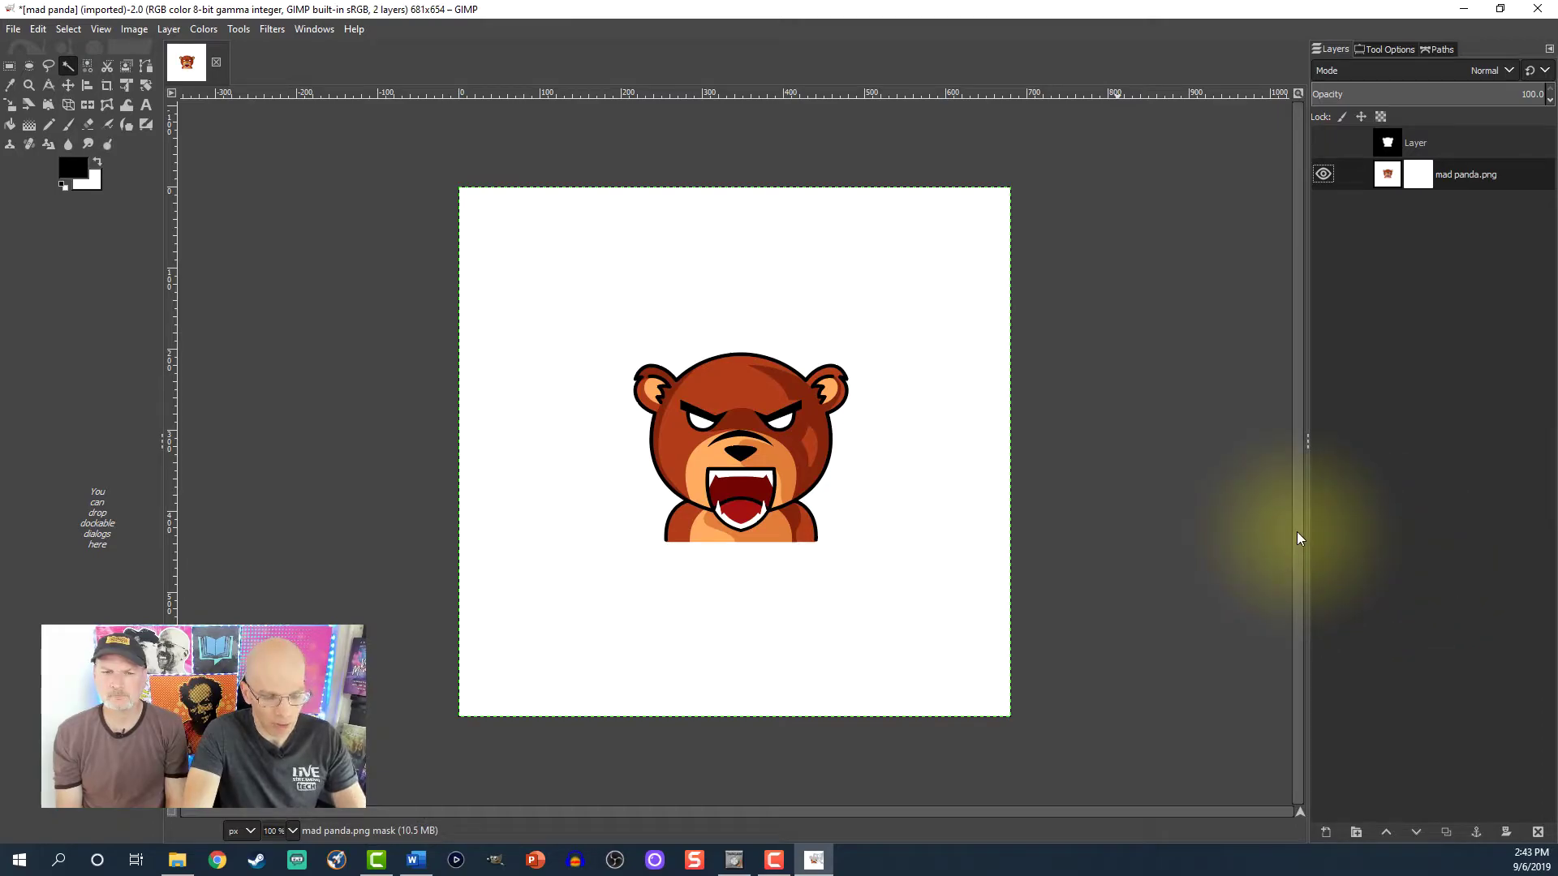
# - Paste the silhouette into the mask, anchor it, and apply the layer mask
pyautogui.hotkey('ctrl', 'v')
pyautogui.click(1503, 157)
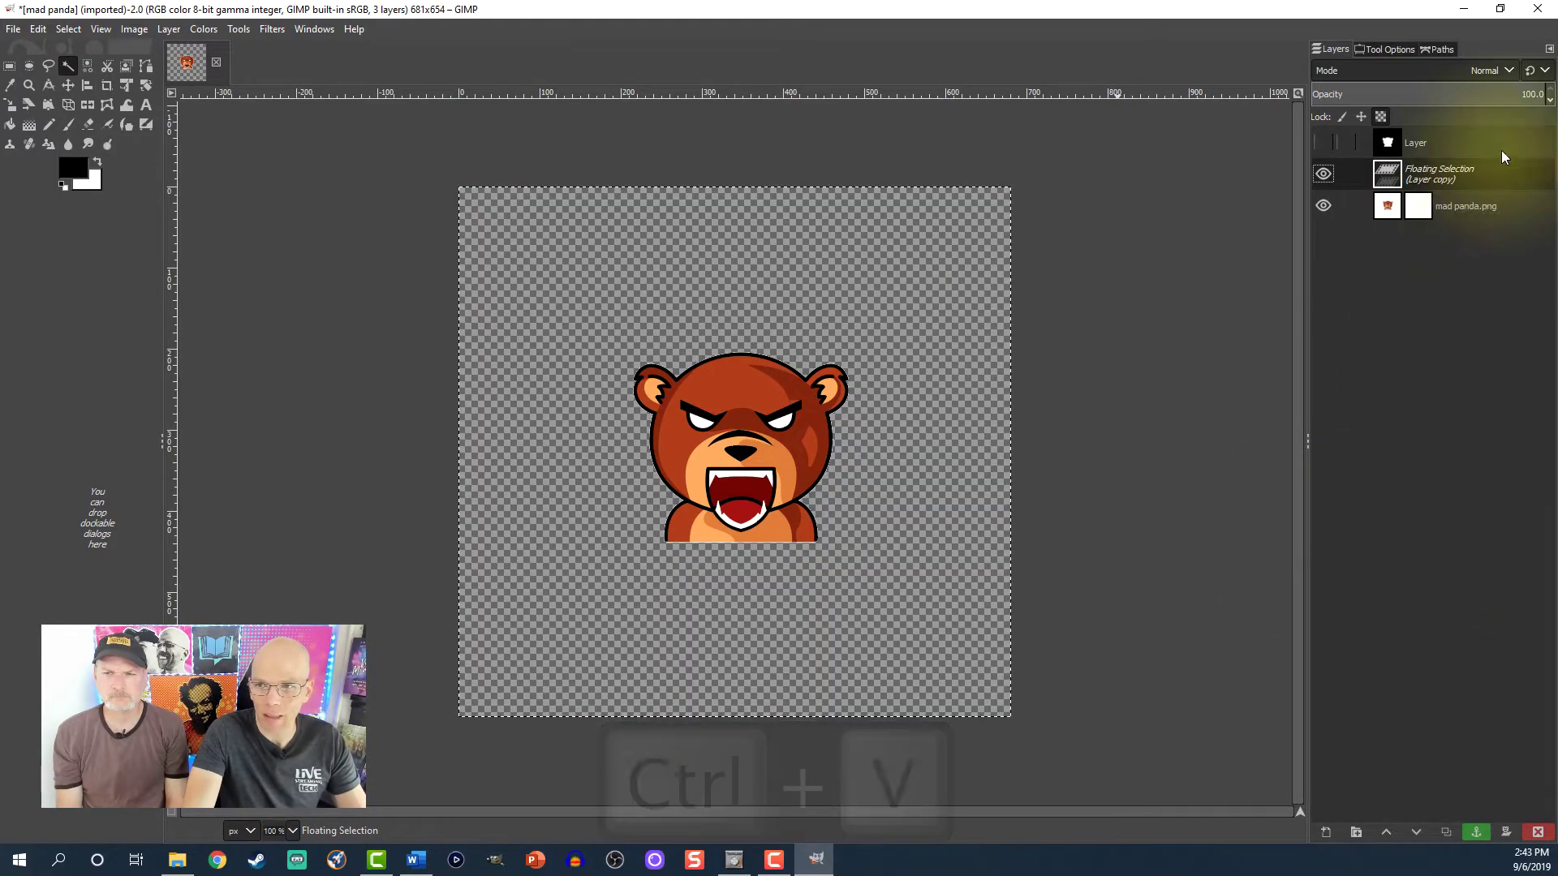
pyautogui.click(1475, 832)
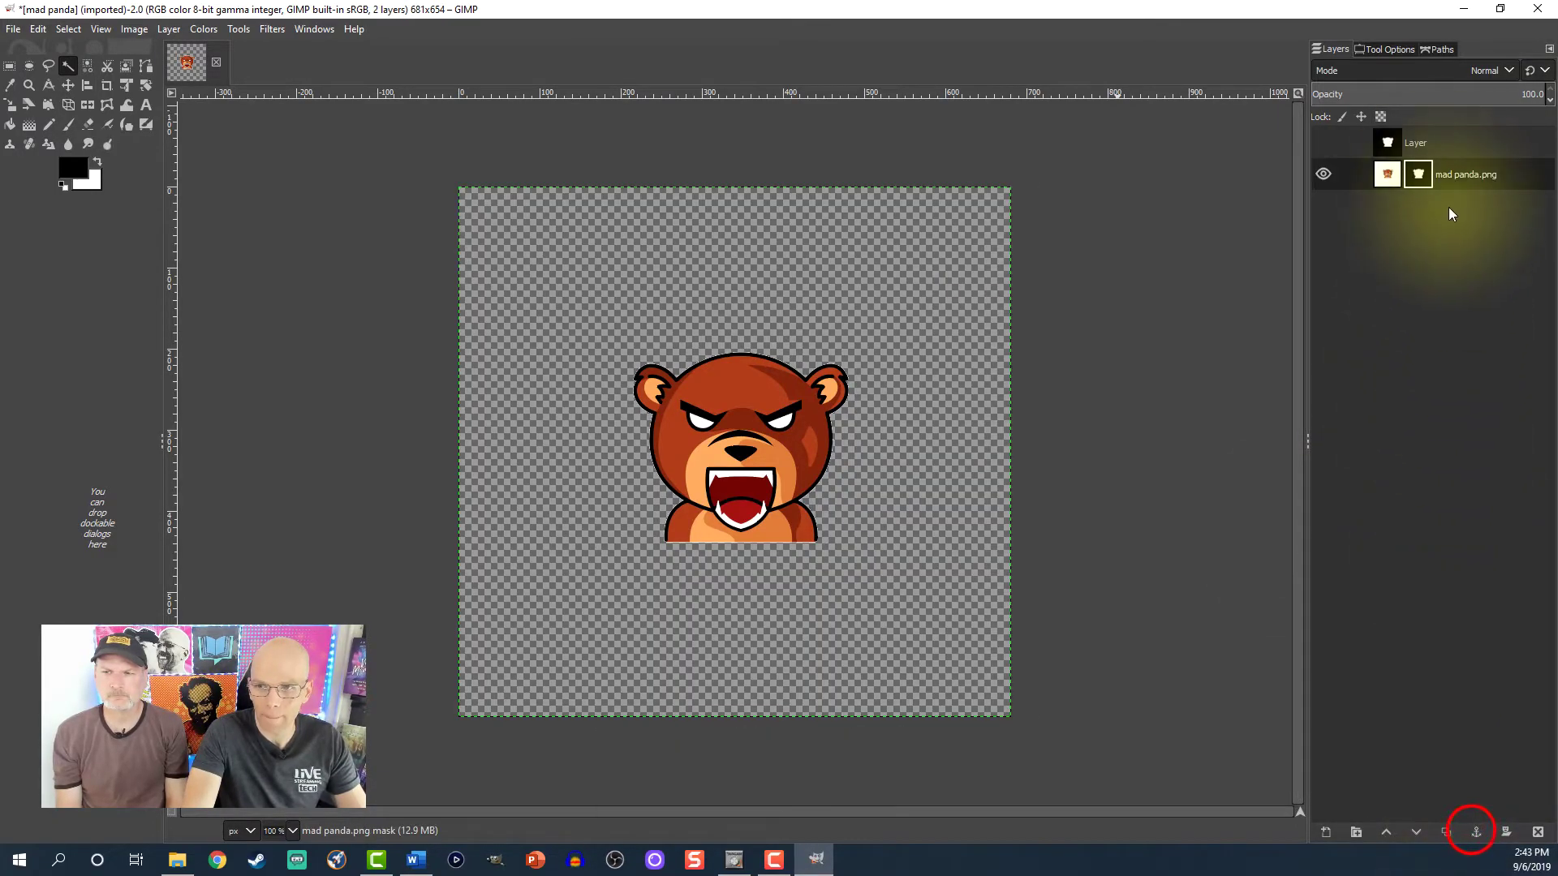
pyautogui.rightClick(1385, 177)
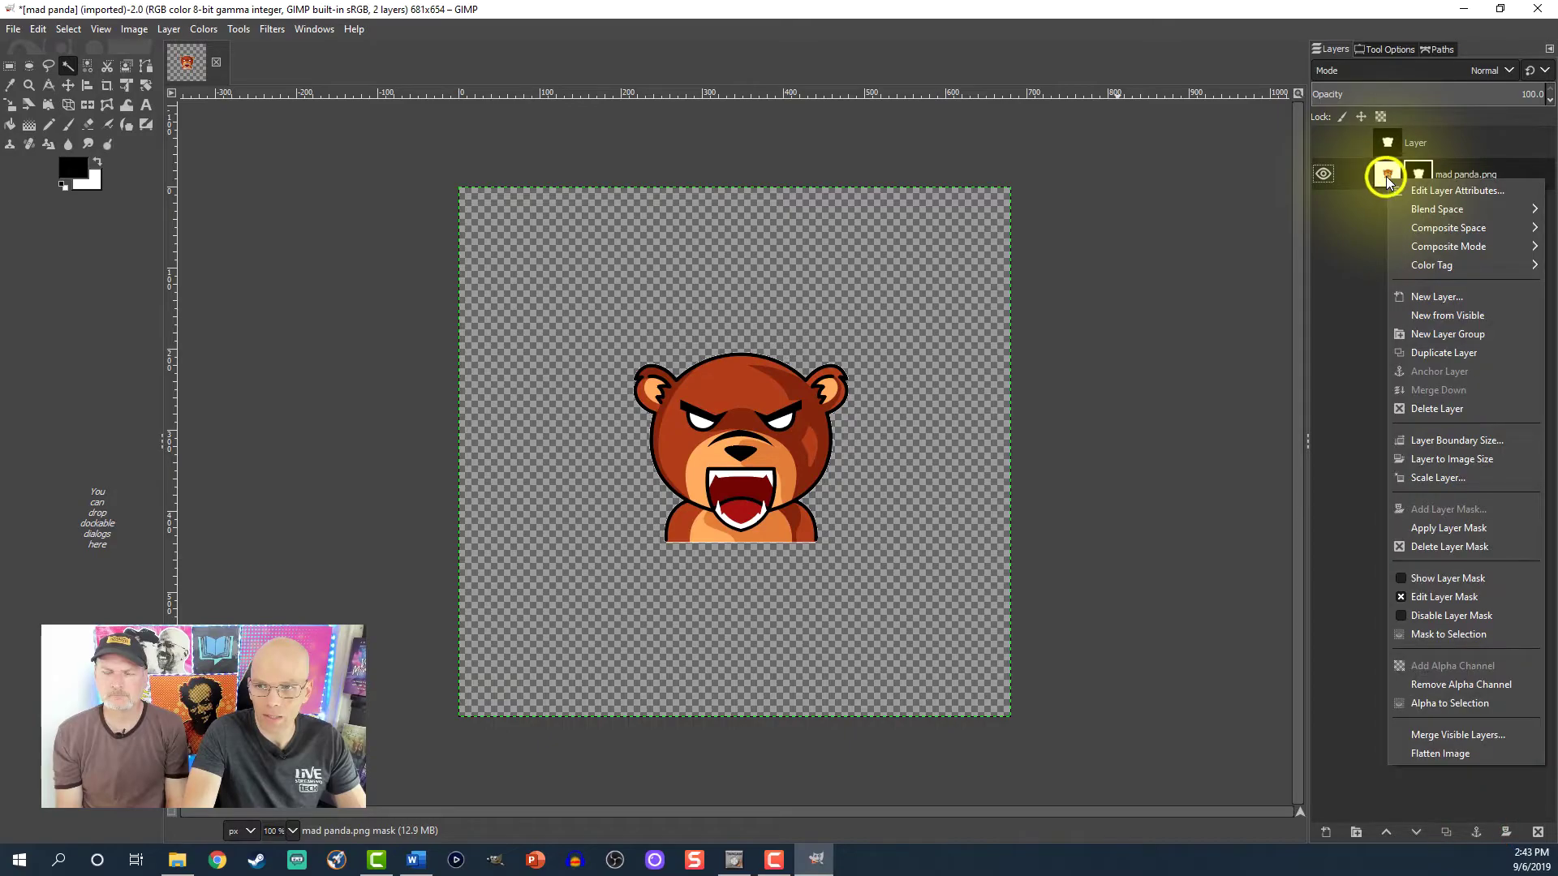
pyautogui.click(1424, 527)
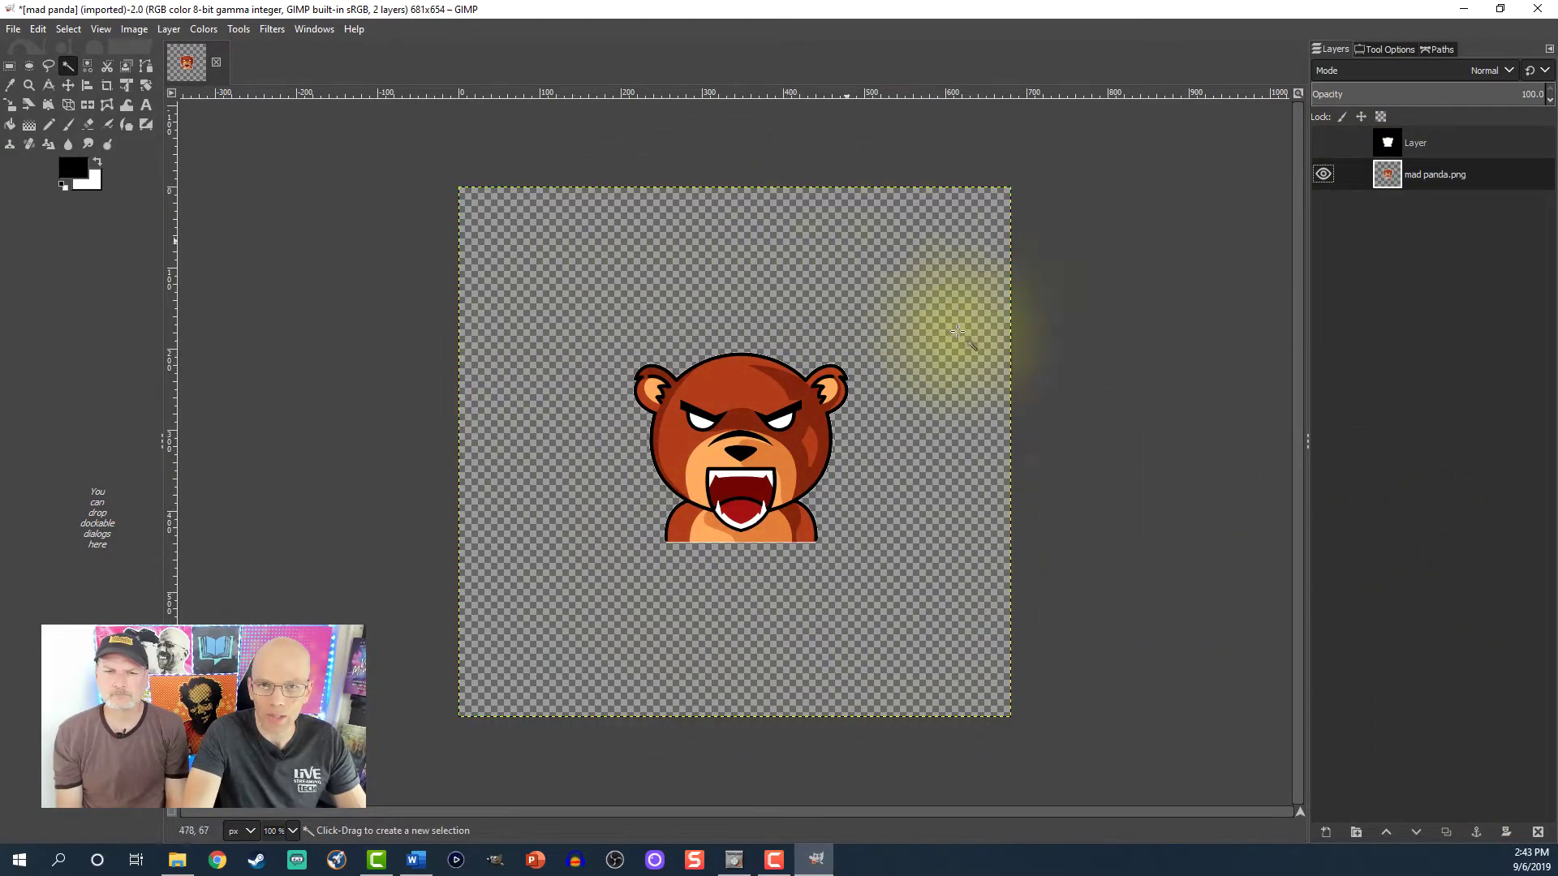
# - Trim the canvas to the bear's visible pixels using Alpha to Selection, then deselect
pyautogui.rightClick(1388, 176)
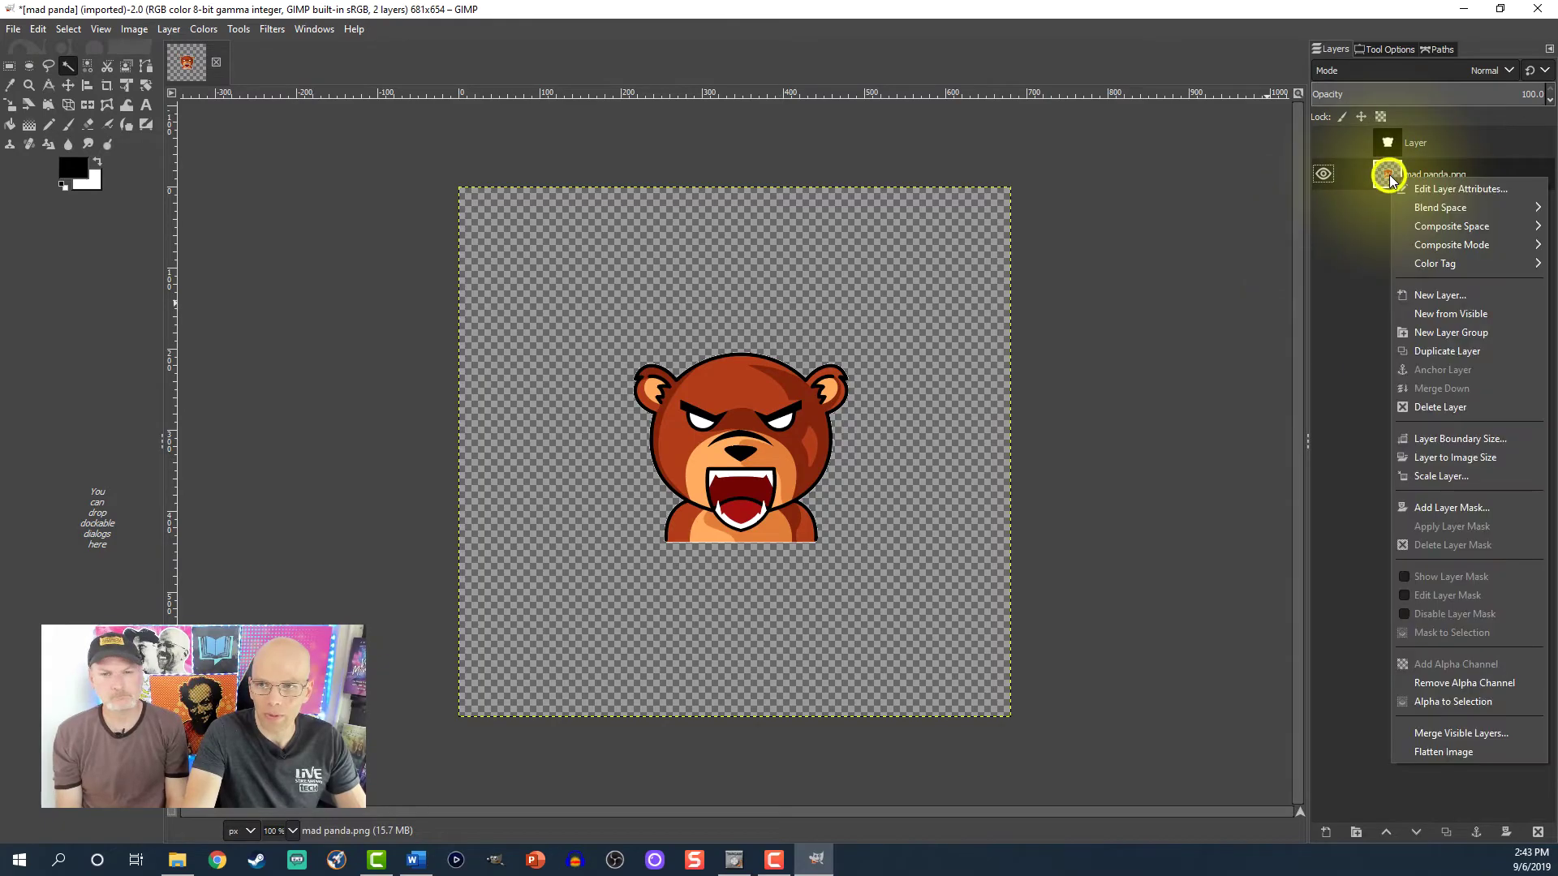
pyautogui.click(1441, 699)
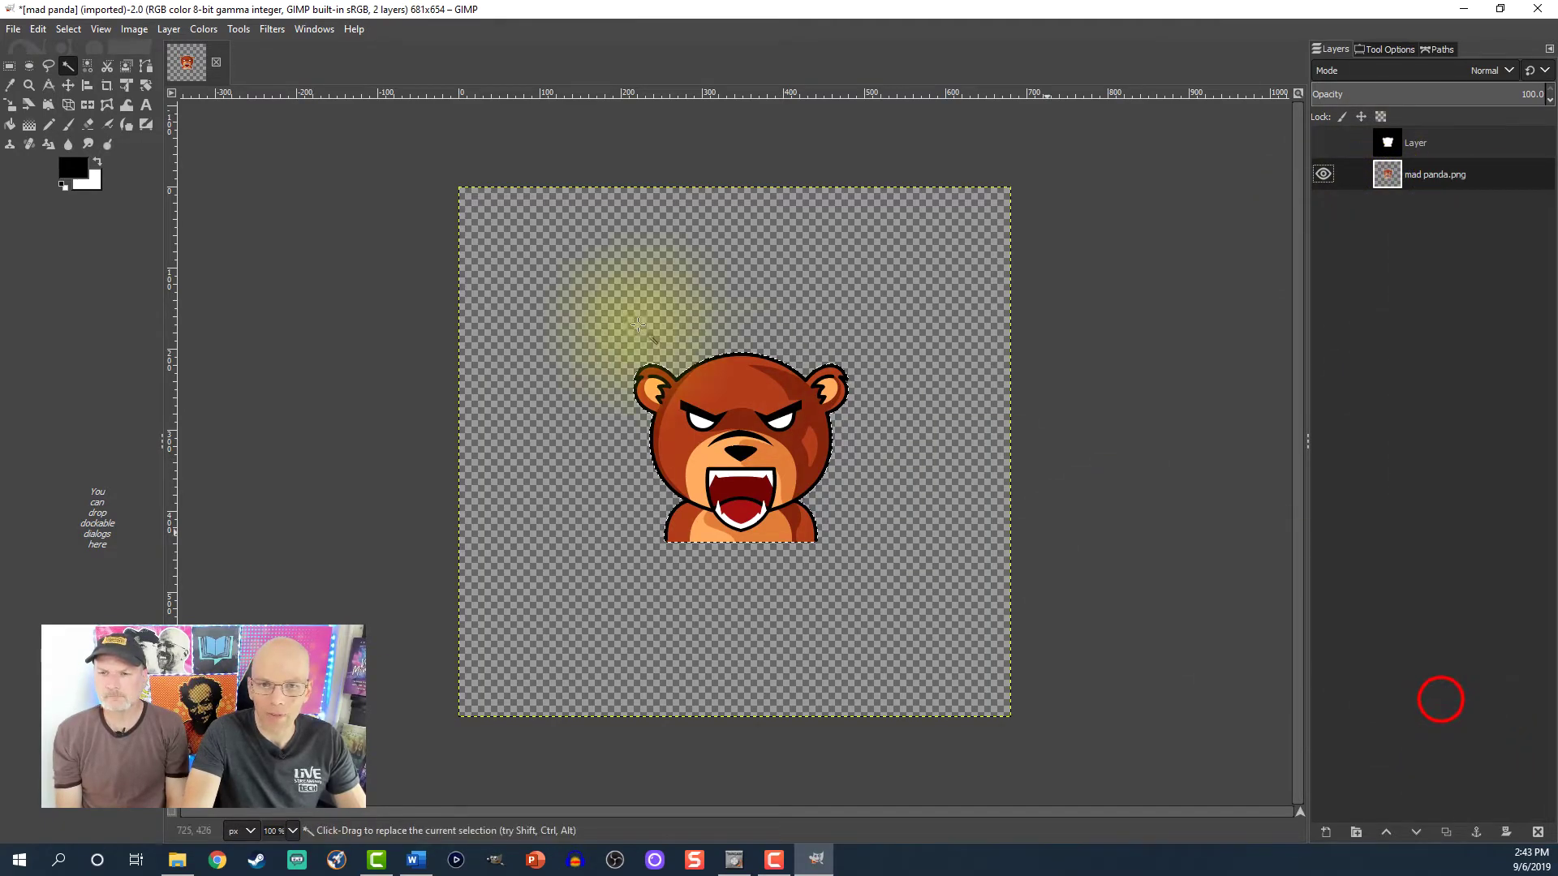
pyautogui.click(136, 30)
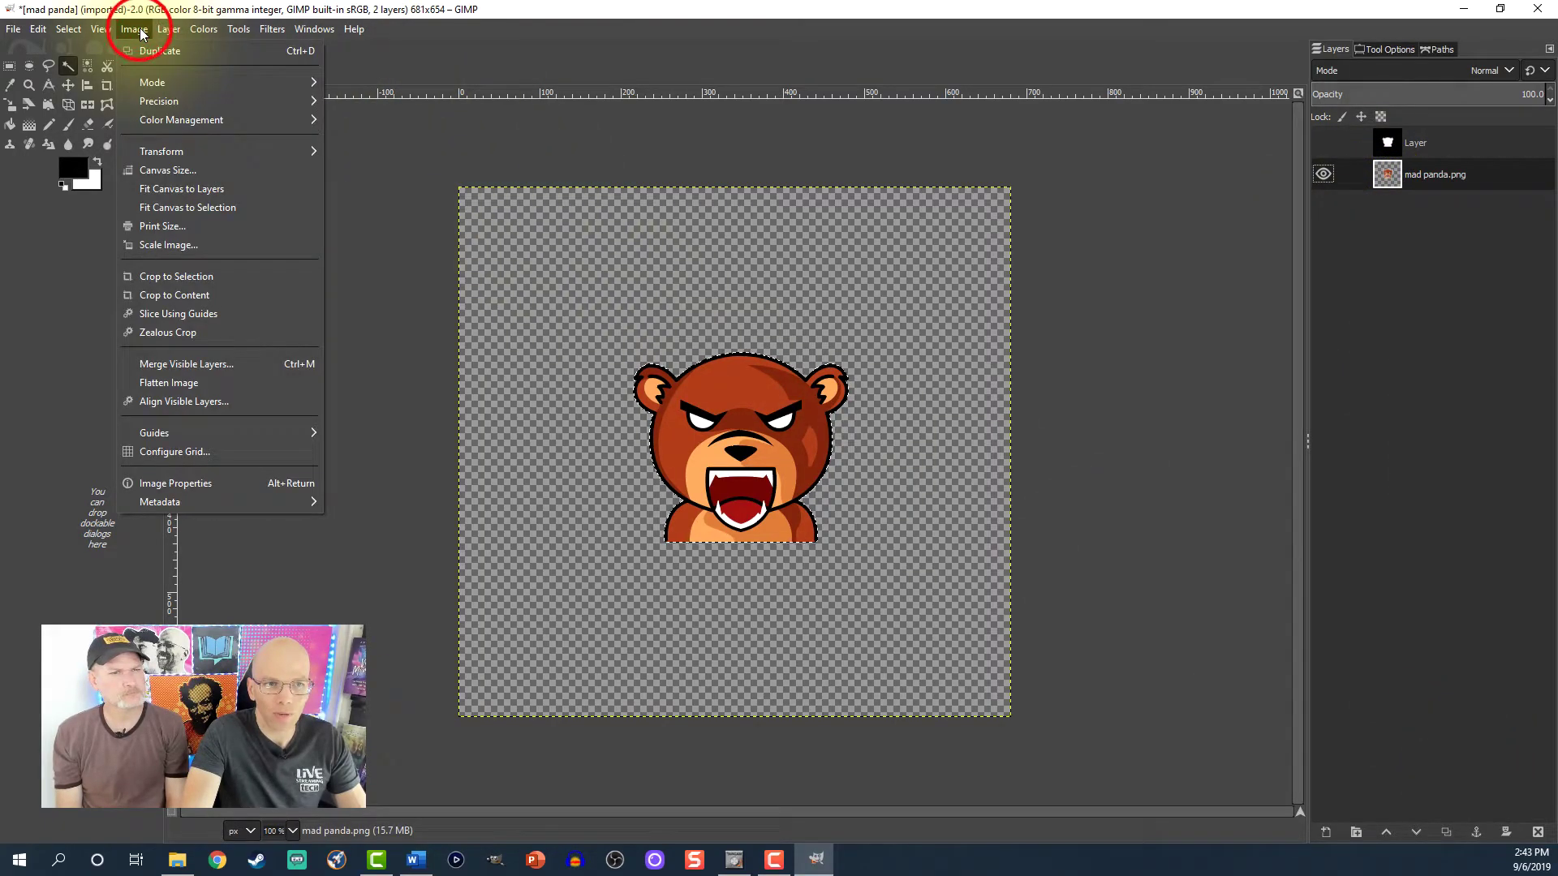
pyautogui.click(185, 208)
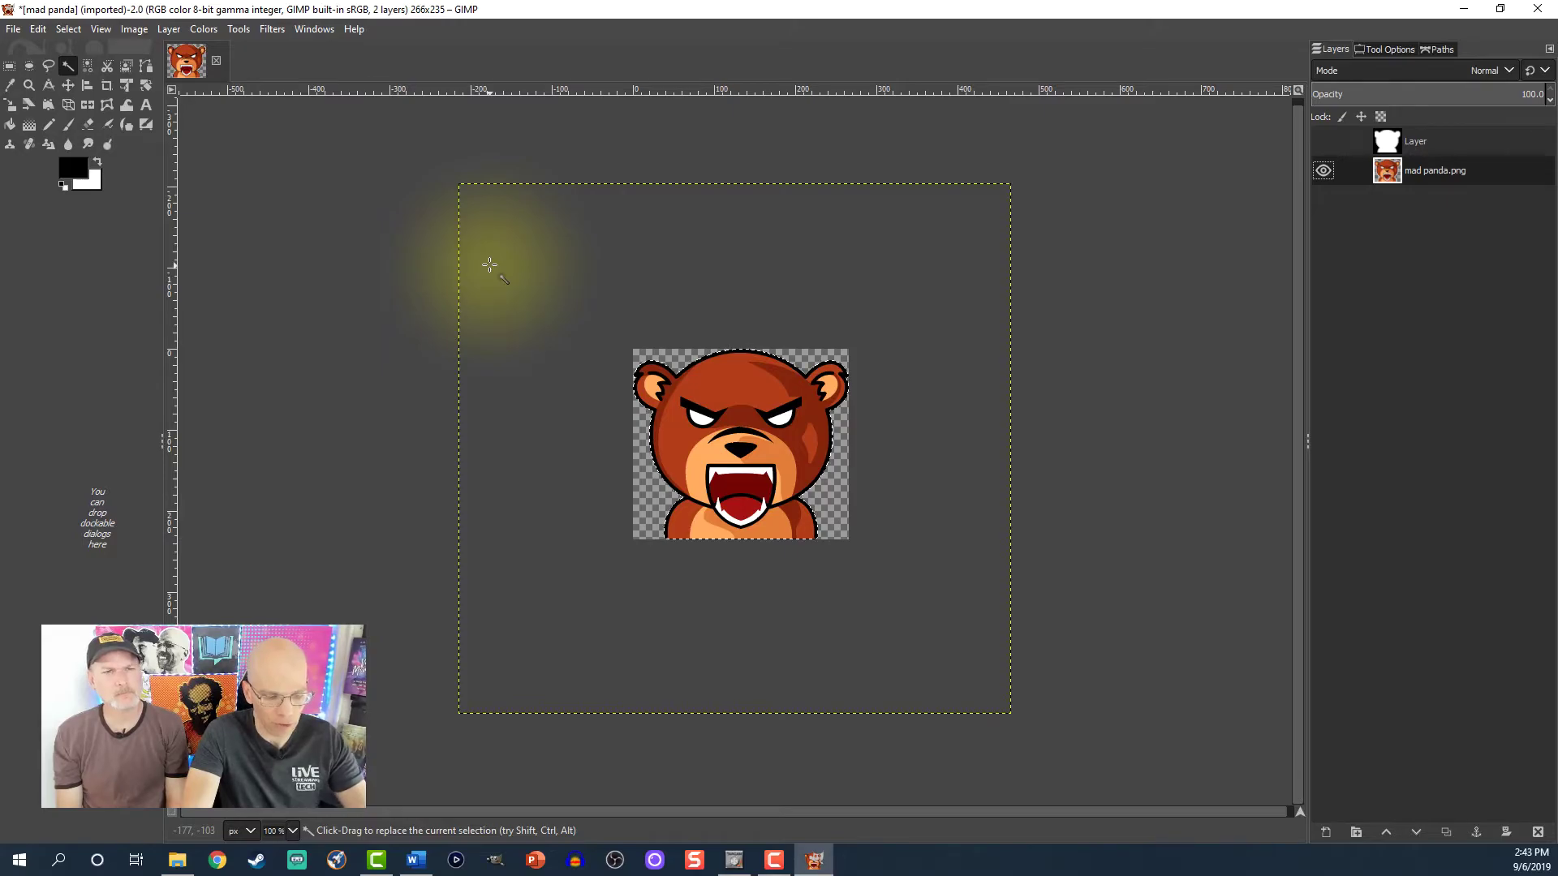
pyautogui.hotkey('ctrl', 'shift', 'a')
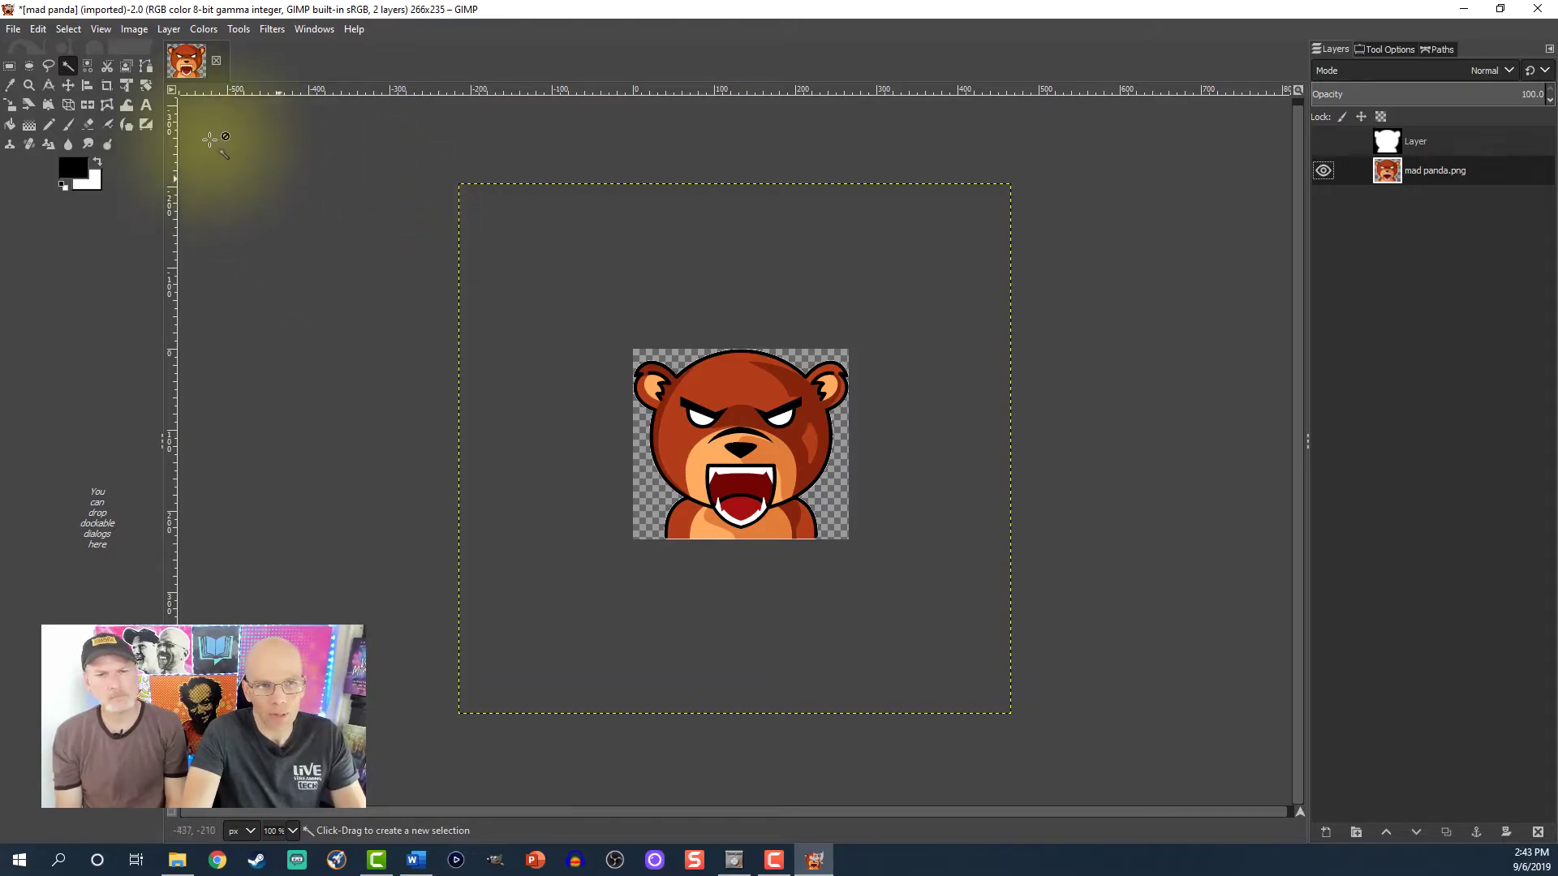
# - Resize the canvas to 266×266 with the bear centred
pyautogui.click(135, 30)
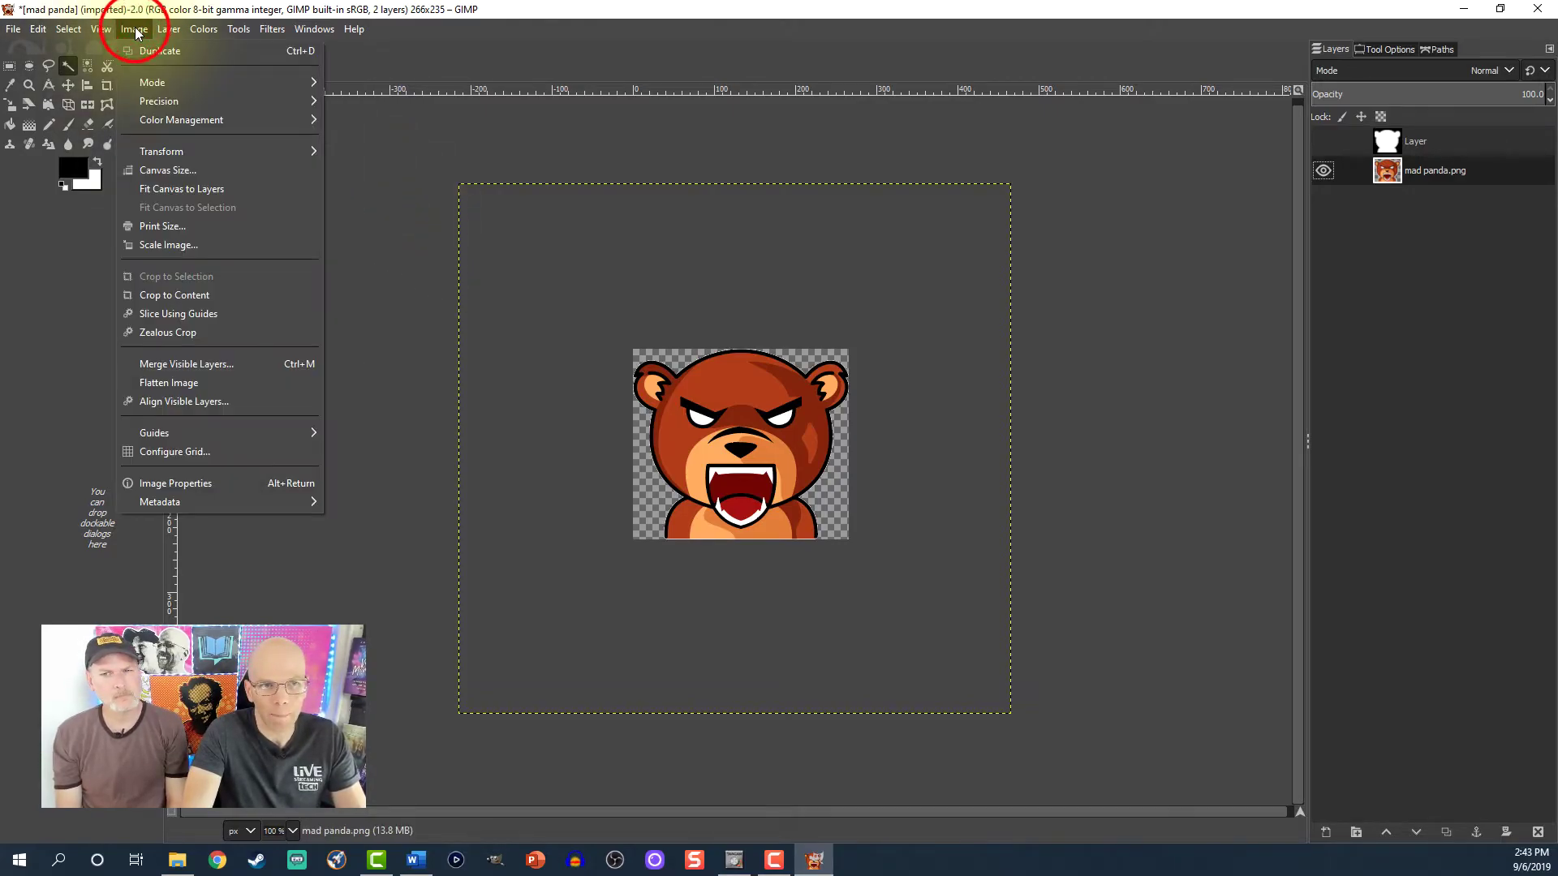
pyautogui.click(146, 169)
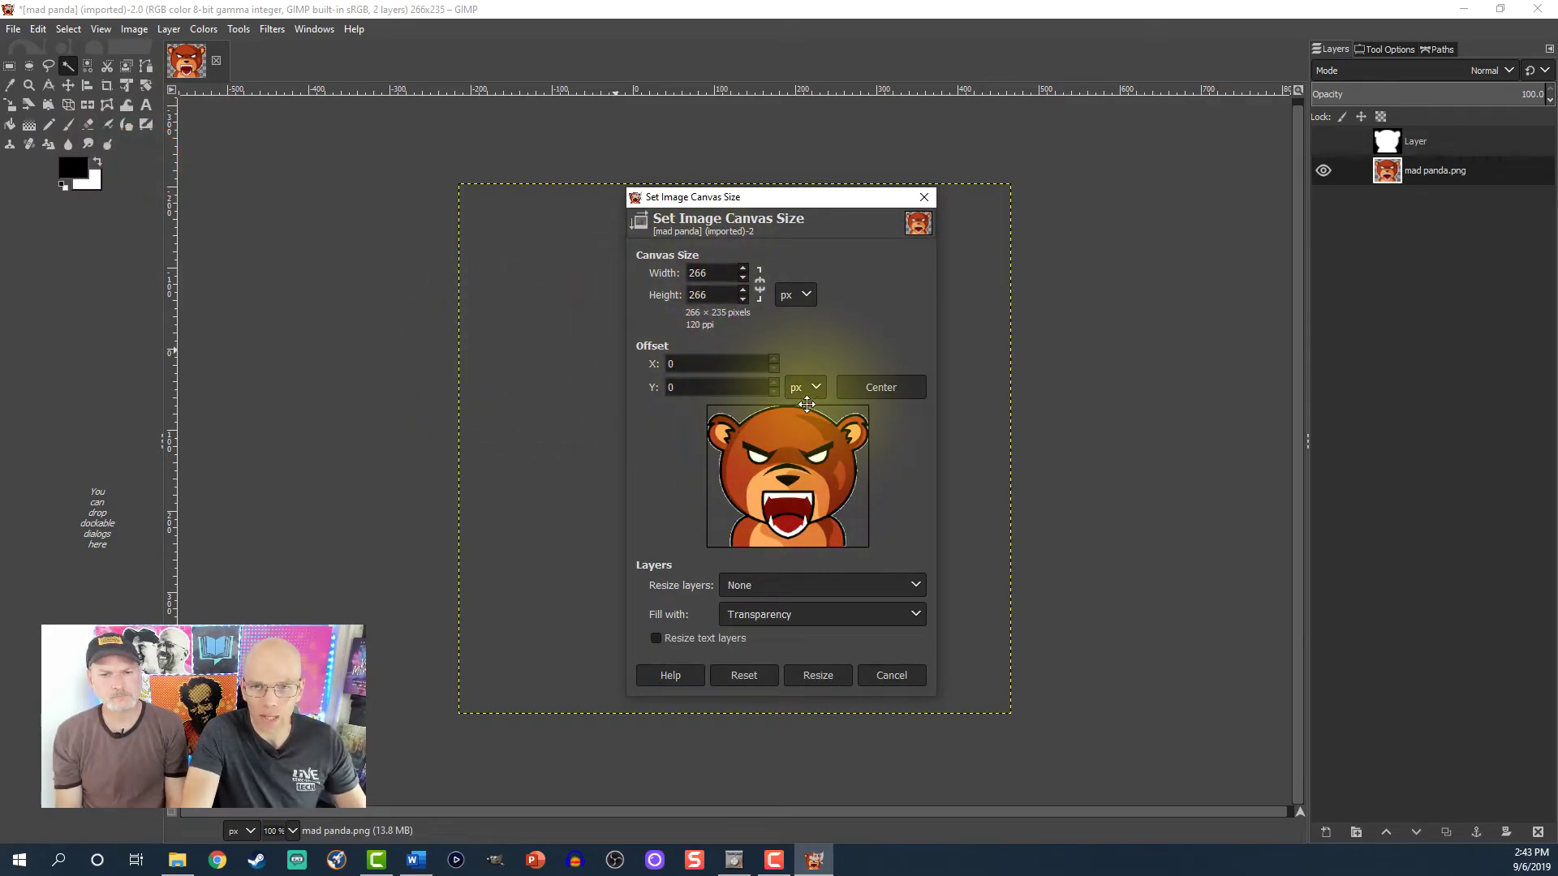
pyautogui.click(875, 385)
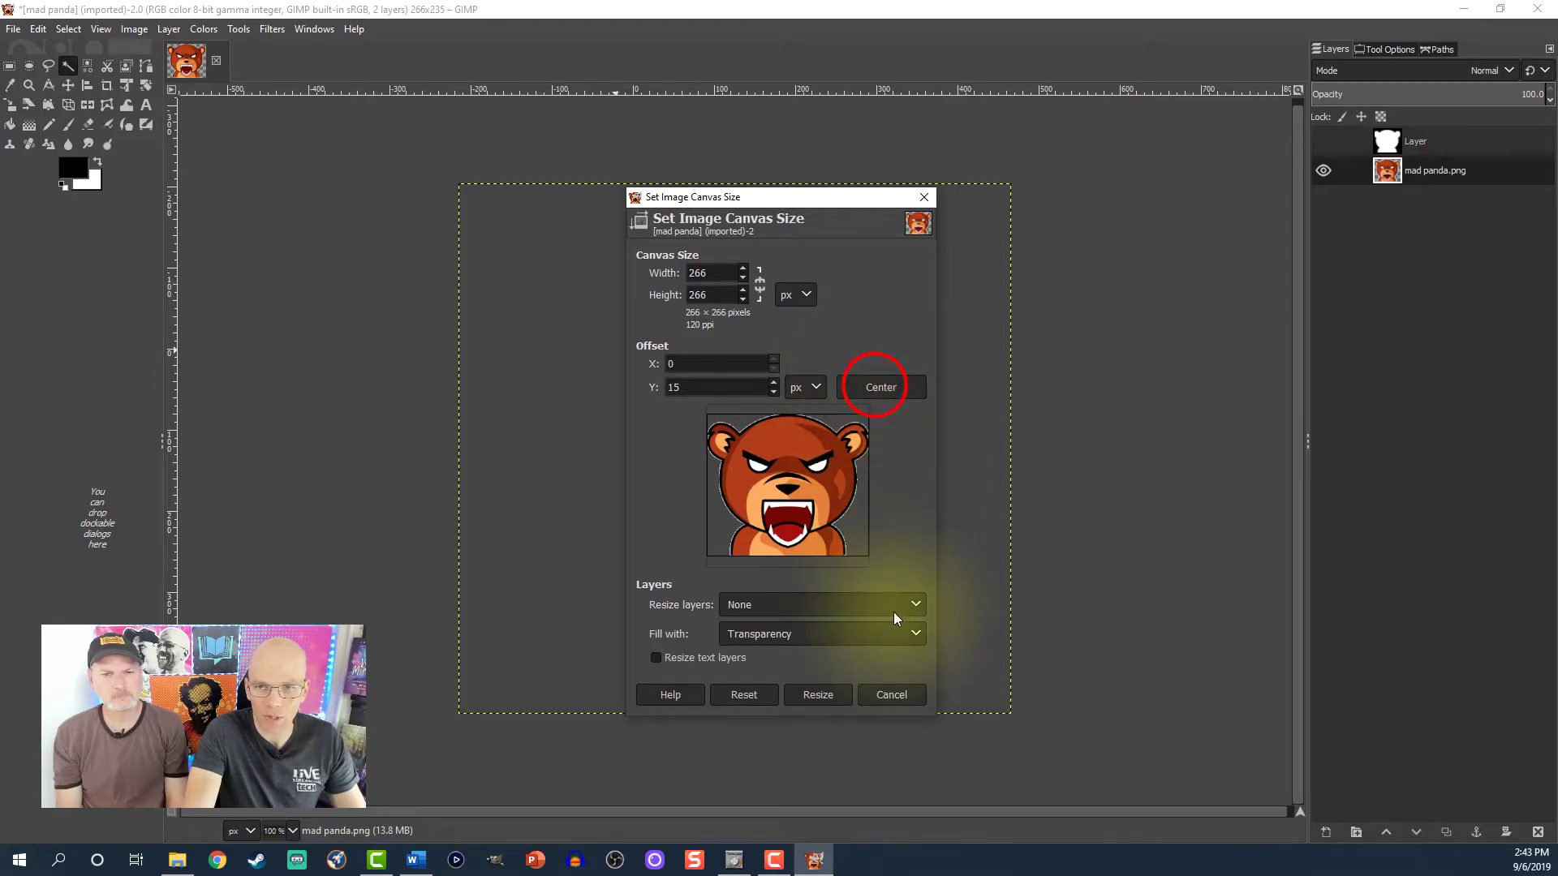
pyautogui.click(818, 695)
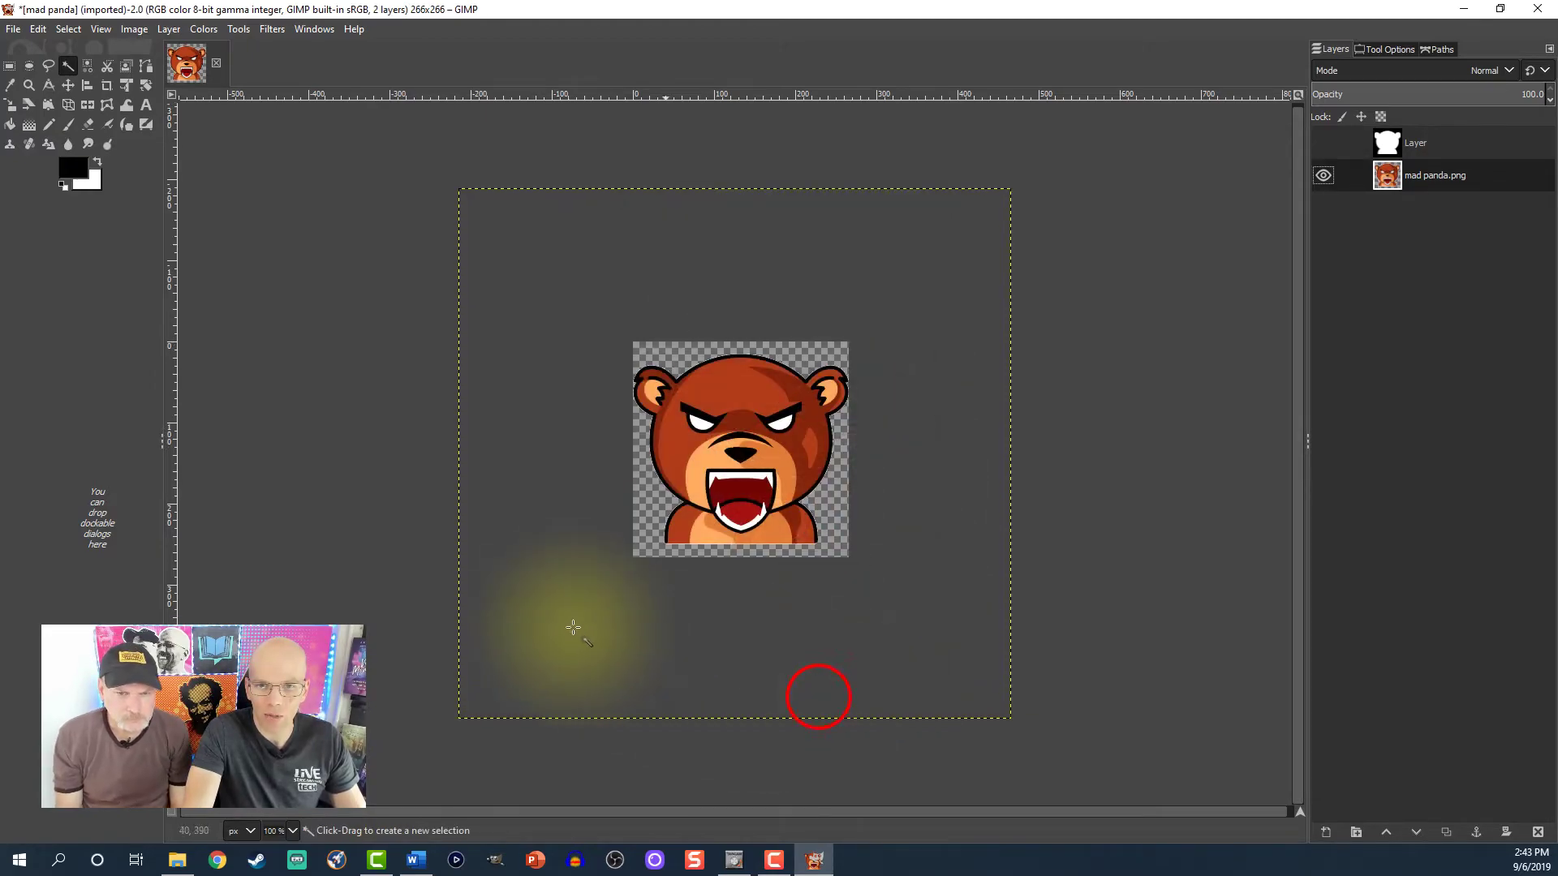